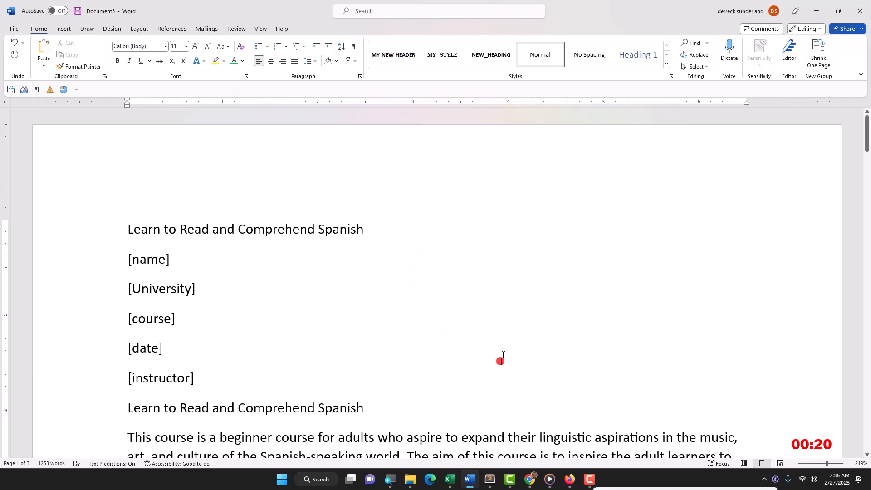
Step: Look through the unformatted paper, examining its title lines, section headings and body paragraphs
scroll(497, 359, "down", 10)
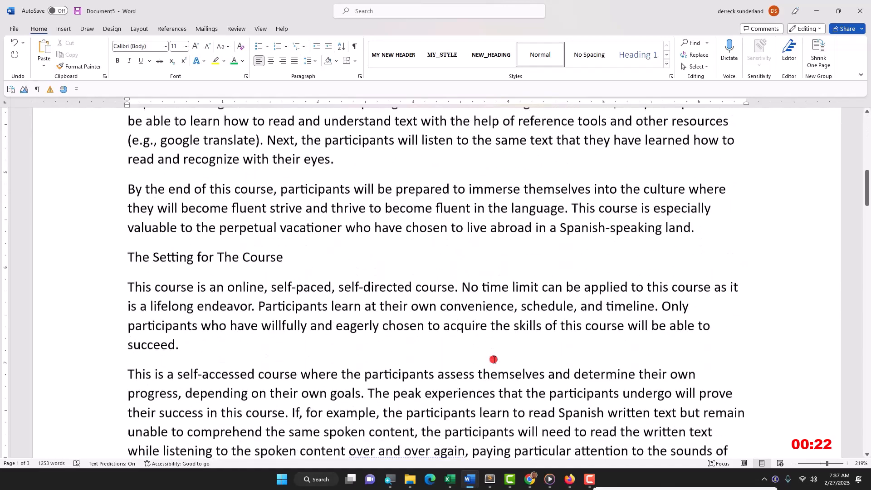
scroll(494, 359, "down", 1)
scroll(494, 359, "down", 5)
scroll(490, 356, "up", 5)
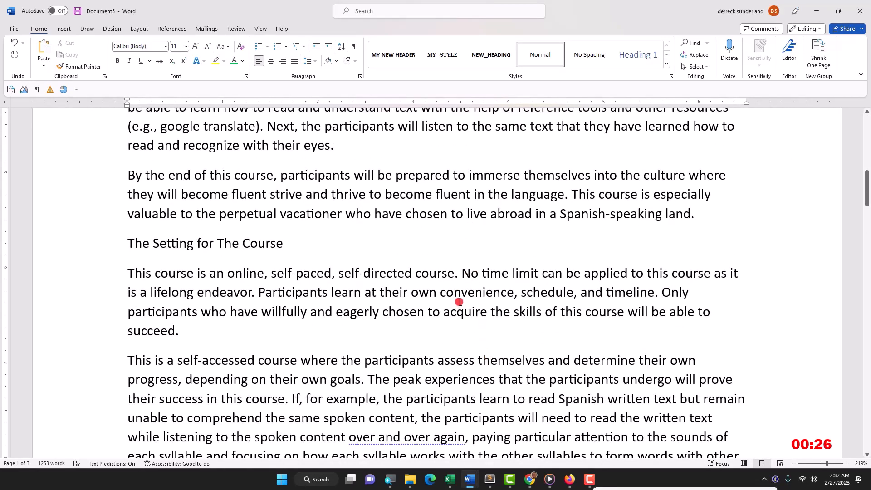
scroll(459, 302, "down", 20)
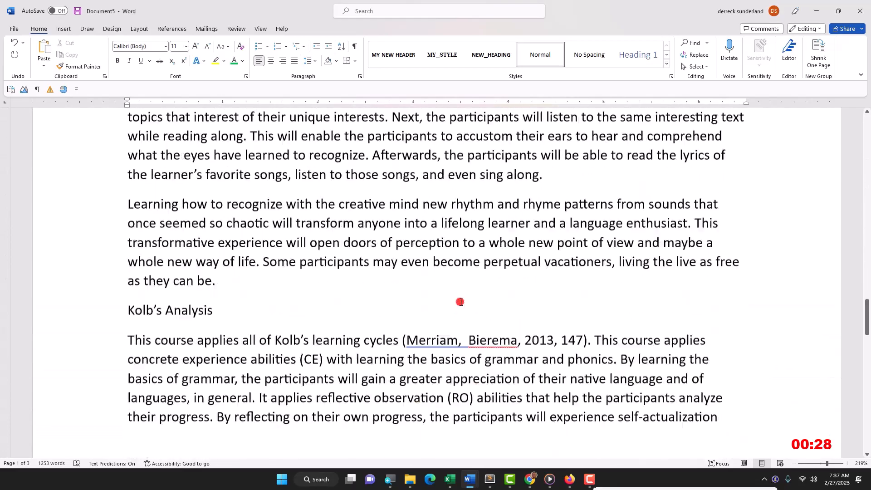
scroll(460, 302, "down", 10)
scroll(457, 300, "up", 4)
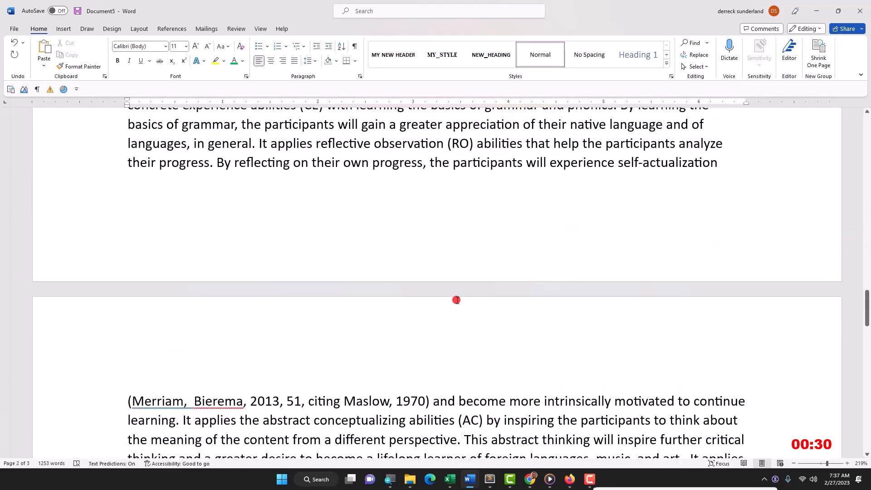
scroll(457, 300, "up", 20)
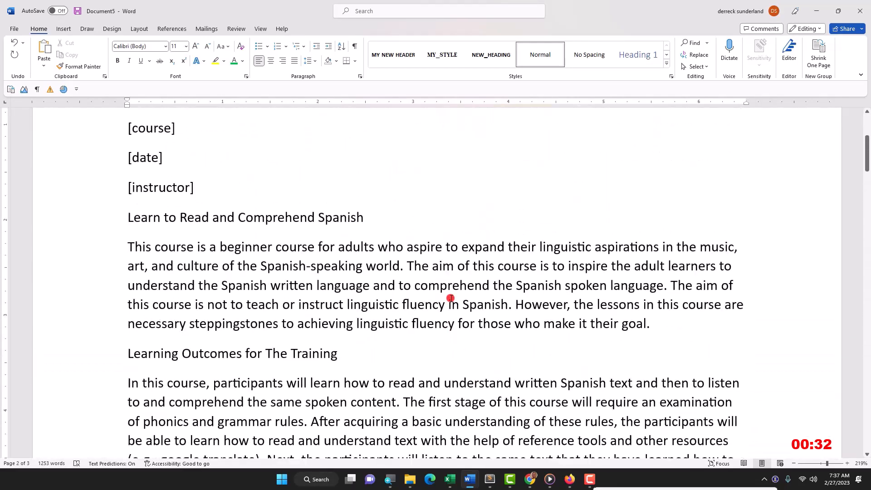
scroll(450, 298, "up", 4)
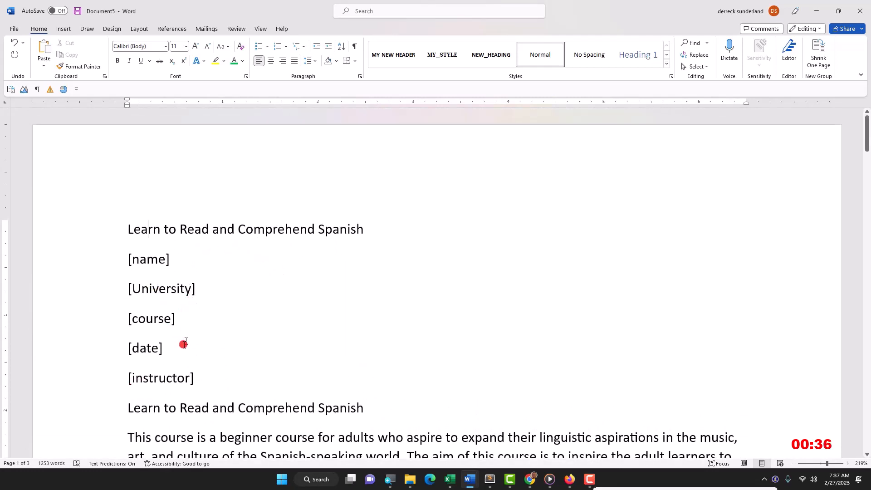
Step: Insert a page break before the second "Learn to Read and Comprehend Spanish" line to separate the title page lines from the body
left_click(198, 376)
left_click(74, 236, "shift")
left_click(241, 351)
left_click(124, 408)
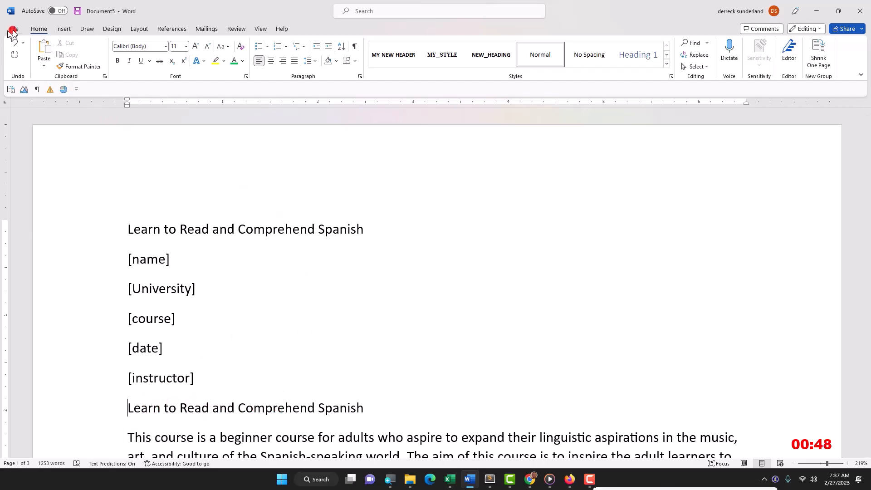
left_click(59, 29)
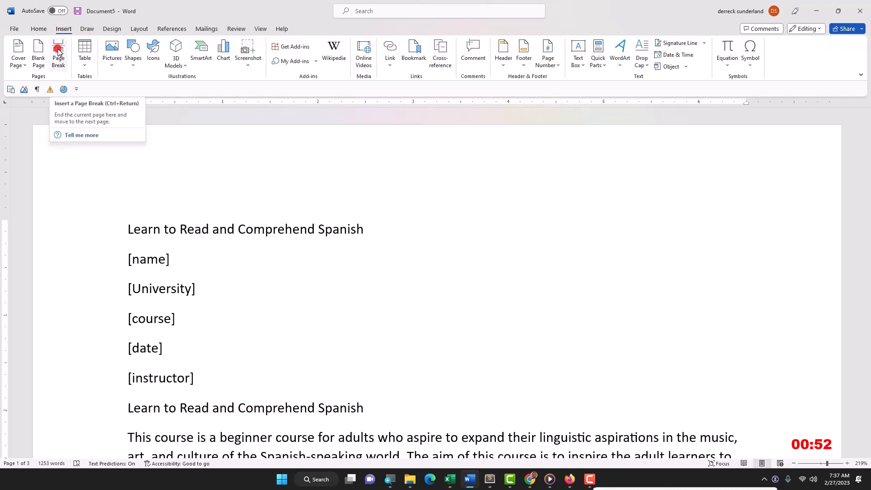
left_click(58, 51)
scroll(128, 203, "up", 2)
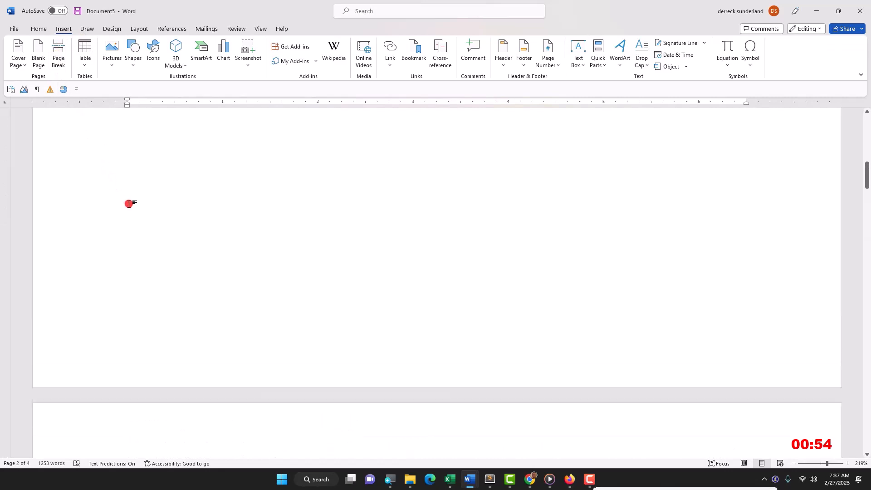
scroll(128, 203, "up", 4)
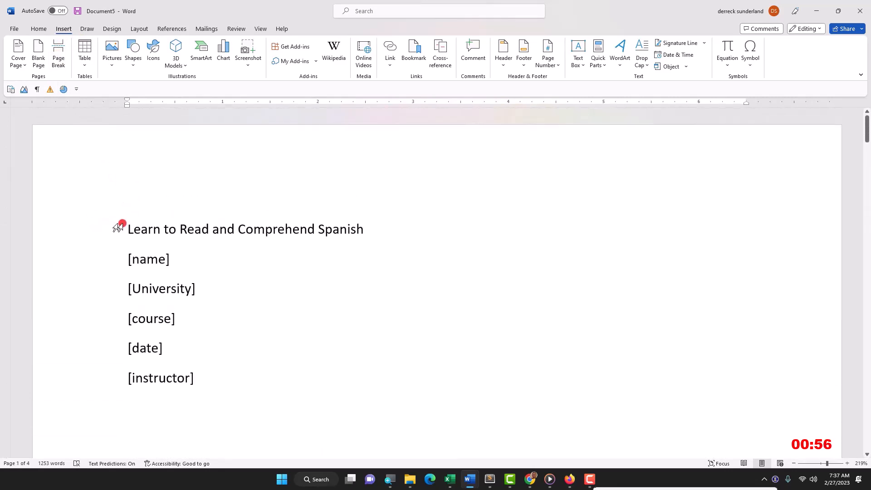
left_click_drag(127, 229, 205, 379)
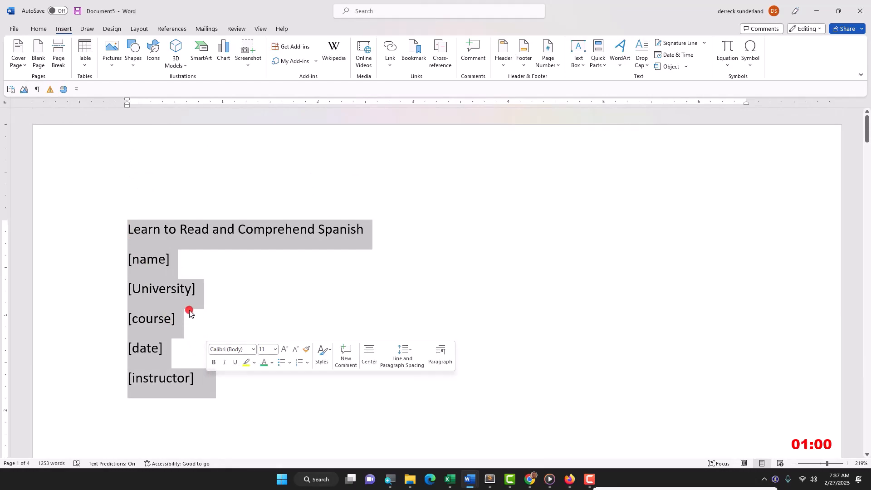
Step: Insert a page break directly before the "References" heading at the end of the paper
scroll(195, 304, "down", 1)
scroll(194, 295, "down", 15)
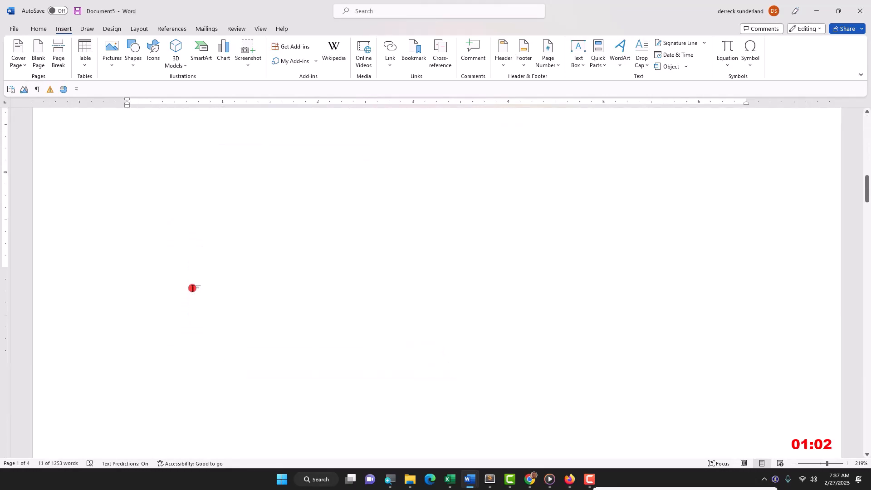
scroll(194, 287, "down", 20)
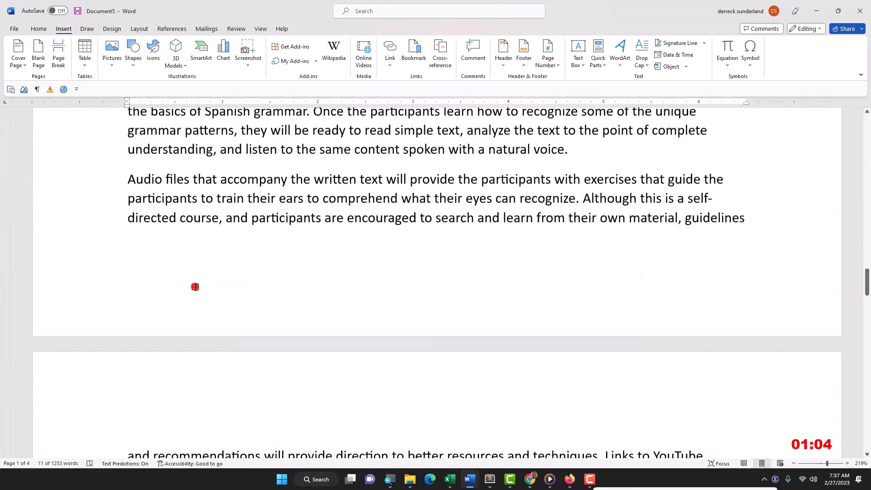
scroll(194, 287, "down", 20)
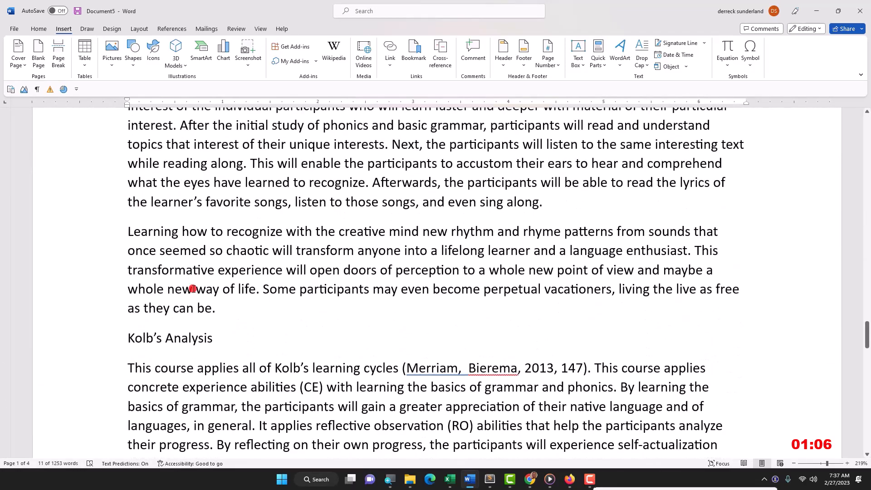
scroll(194, 288, "down", 10)
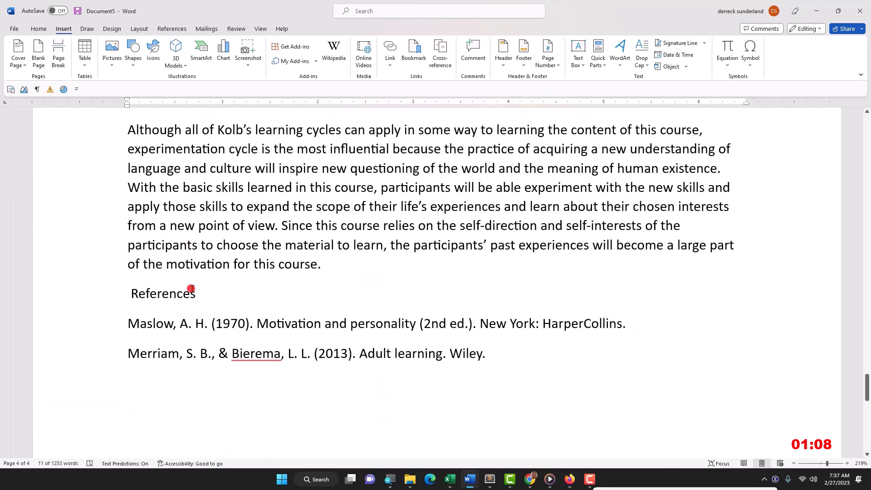
left_click(190, 287)
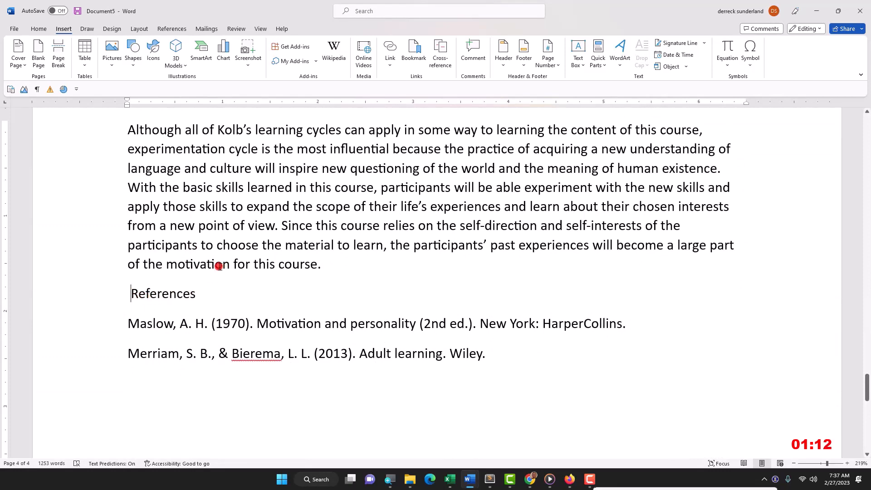
left_click(59, 51)
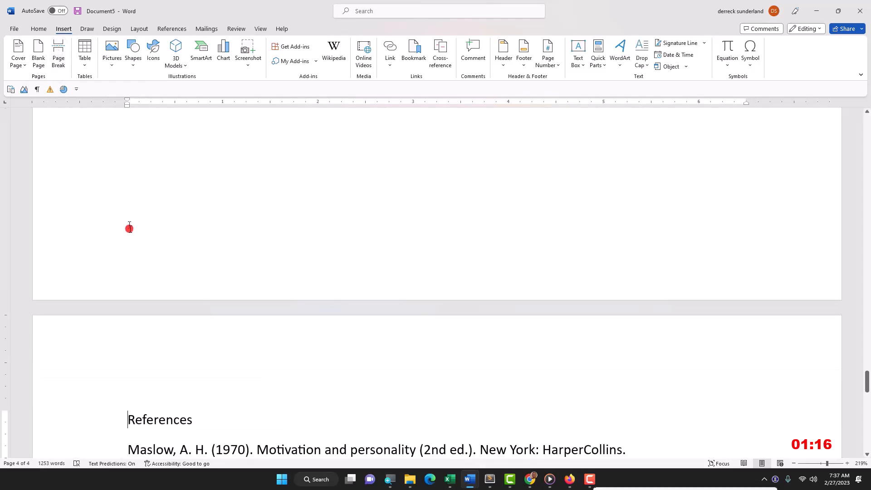
scroll(128, 230, "down", 3)
Step: Center and bold the "Learn to Read and Comprehend Spanish" heading that starts the body on page 2
scroll(131, 235, "up", 10)
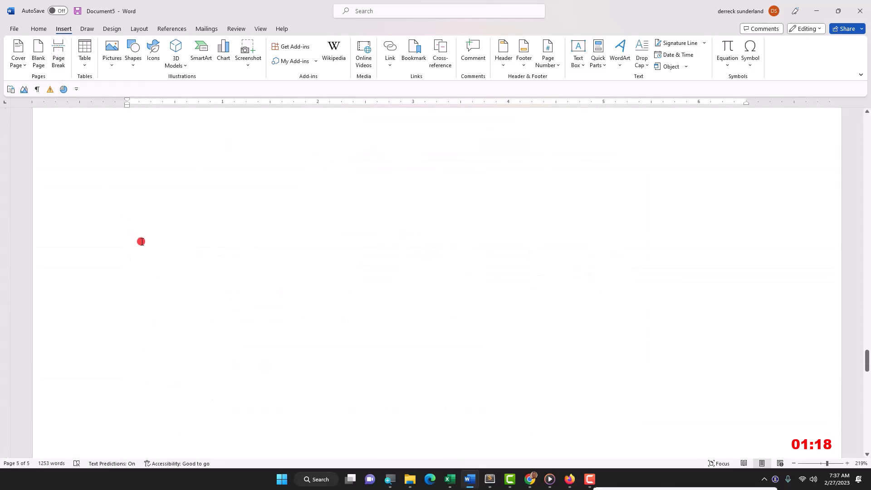
scroll(134, 237, "up", 15)
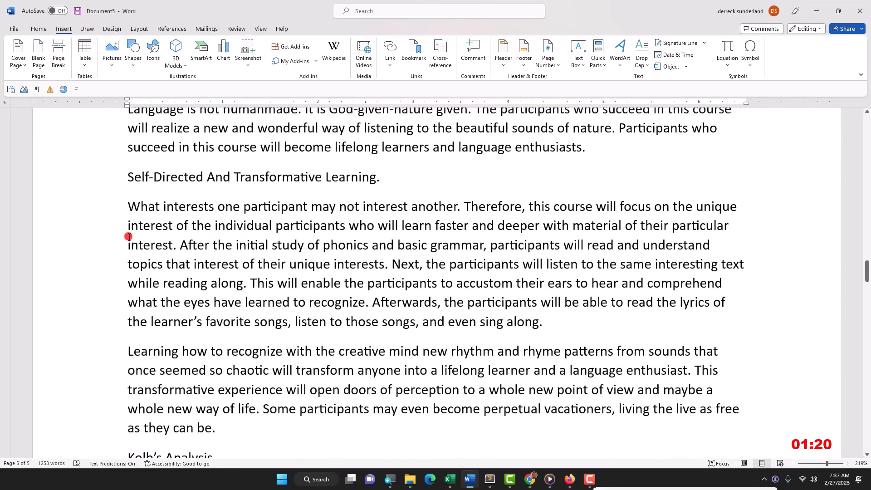
scroll(129, 237, "up", 15)
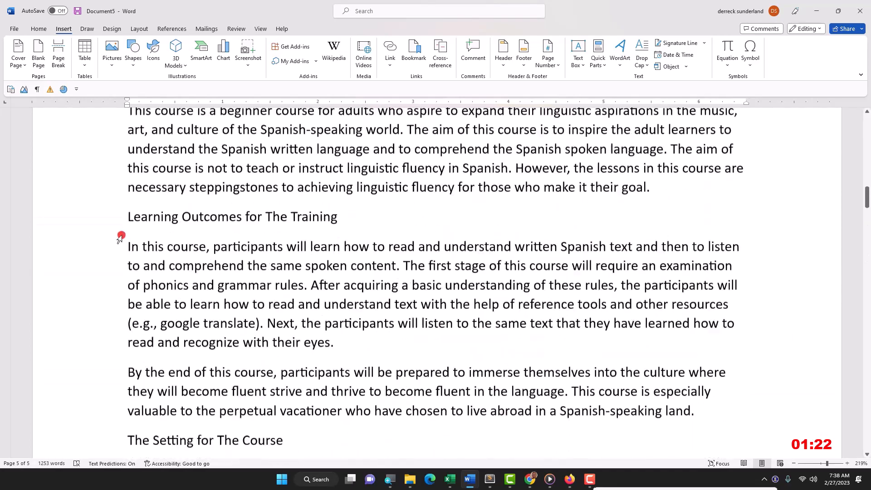
scroll(119, 237, "up", 15)
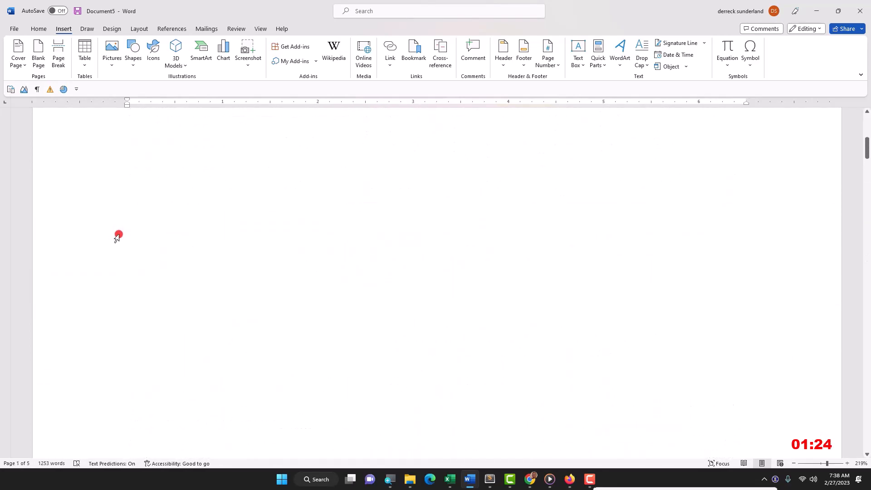
scroll(122, 233, "down", 10)
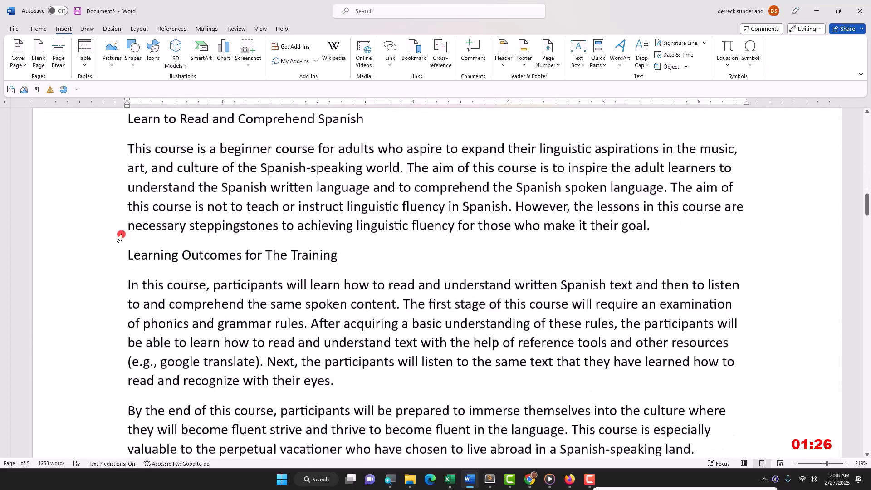
scroll(314, 206, "up", 5)
scroll(339, 287, "up", 1)
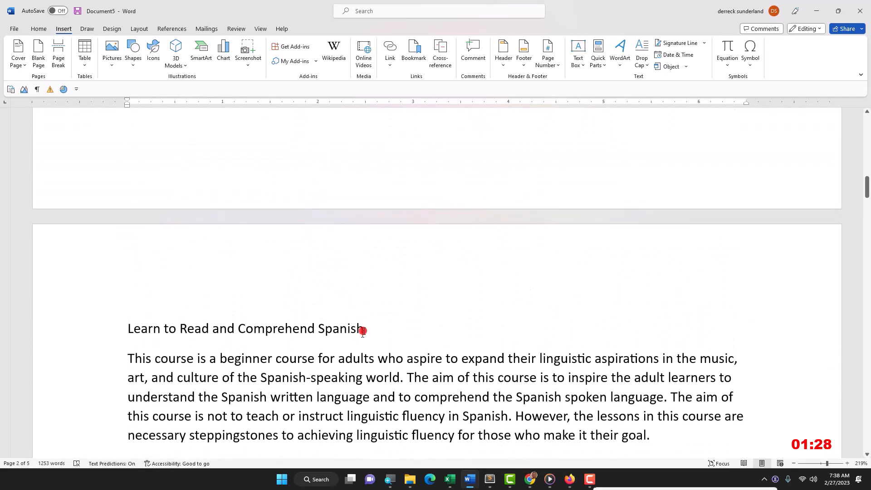
left_click_drag(323, 326, 103, 305)
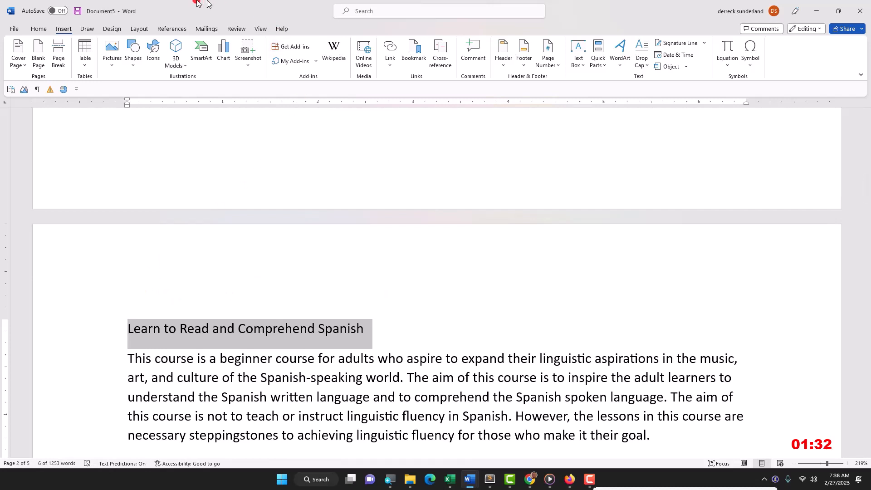
left_click(32, 29)
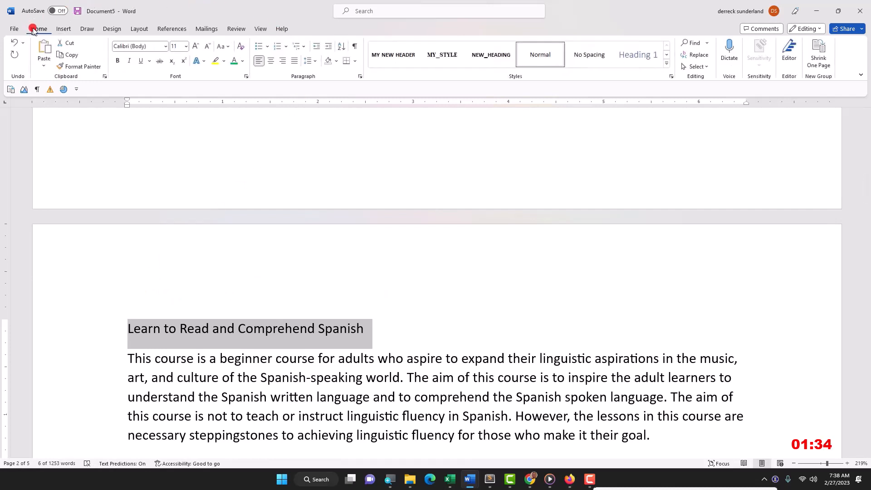
left_click(270, 60)
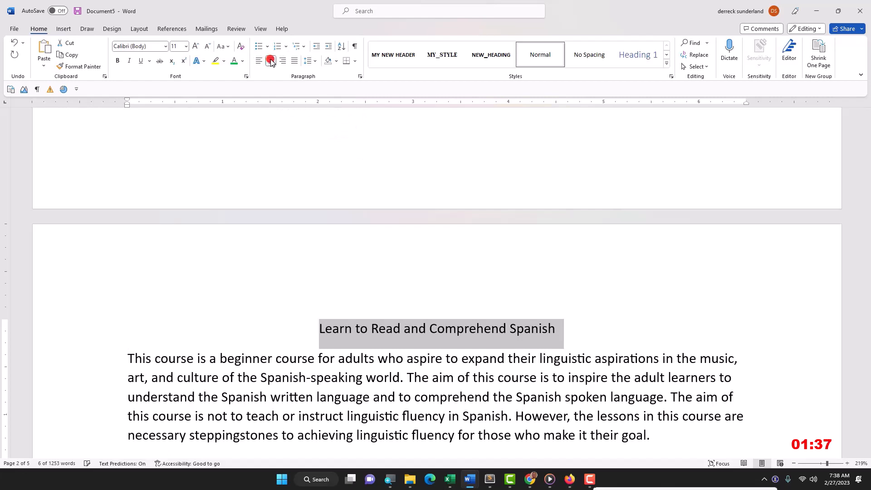
left_click(120, 63)
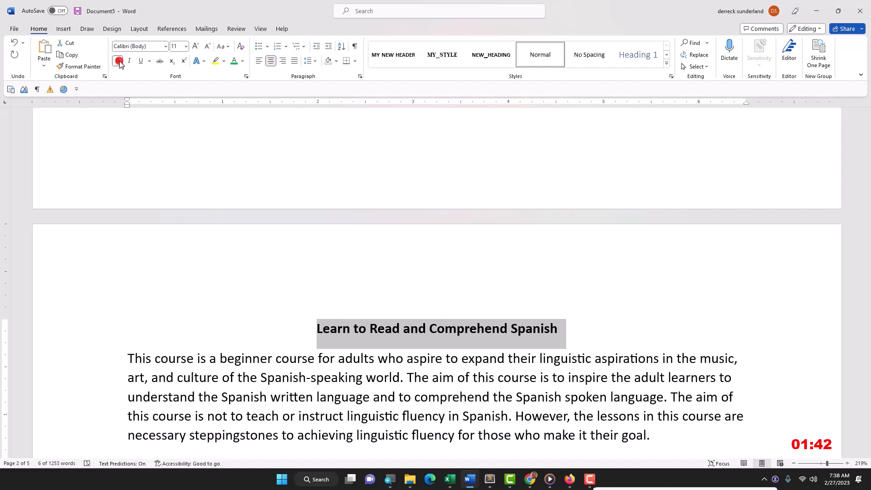
Step: Set all body text from "This course is a beginner course" up to the references page to double line spacing with 0 pt after
scroll(155, 200, "down", 3)
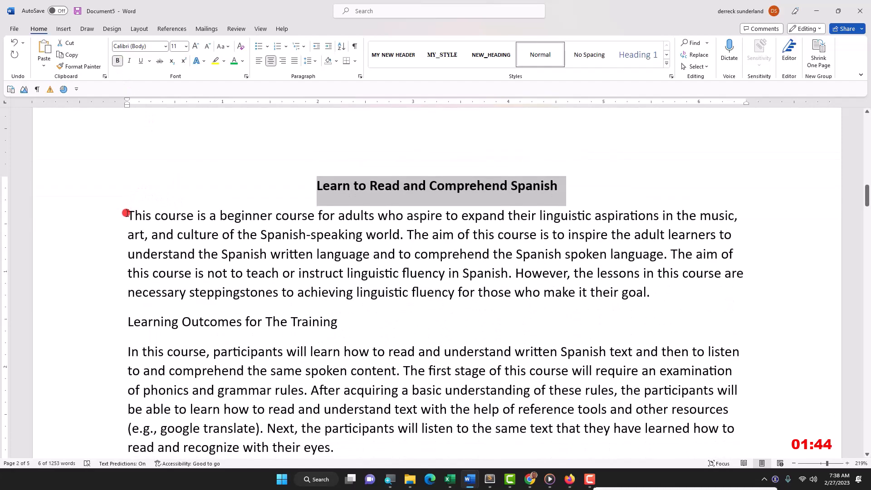
left_click_drag(126, 213, 357, 484)
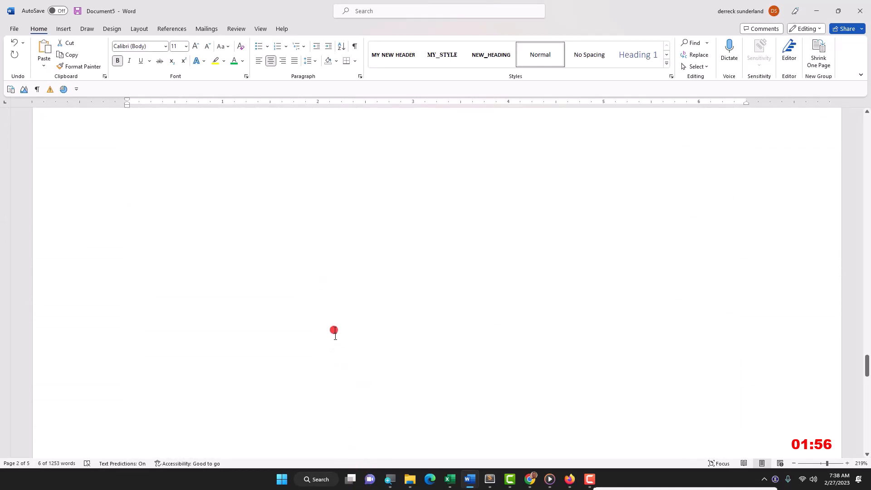
left_click_drag(334, 330, 336, 196)
scroll(337, 214, "down", 6)
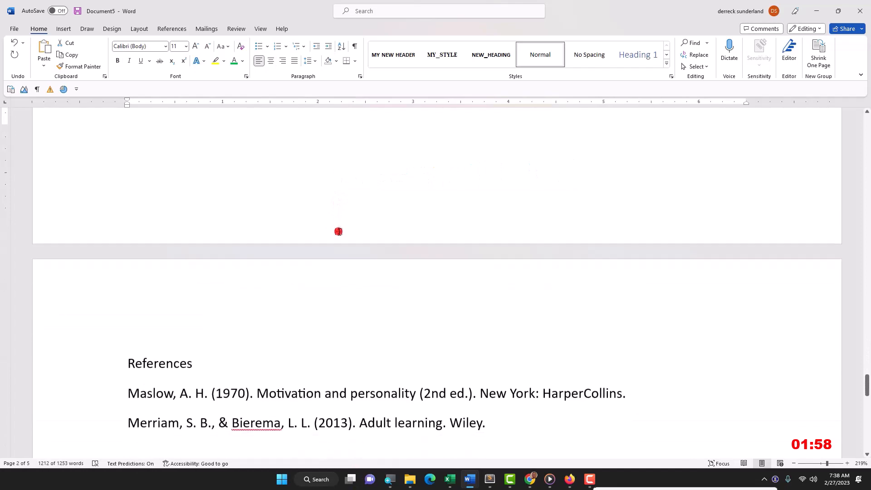
scroll(338, 232, "up", 10)
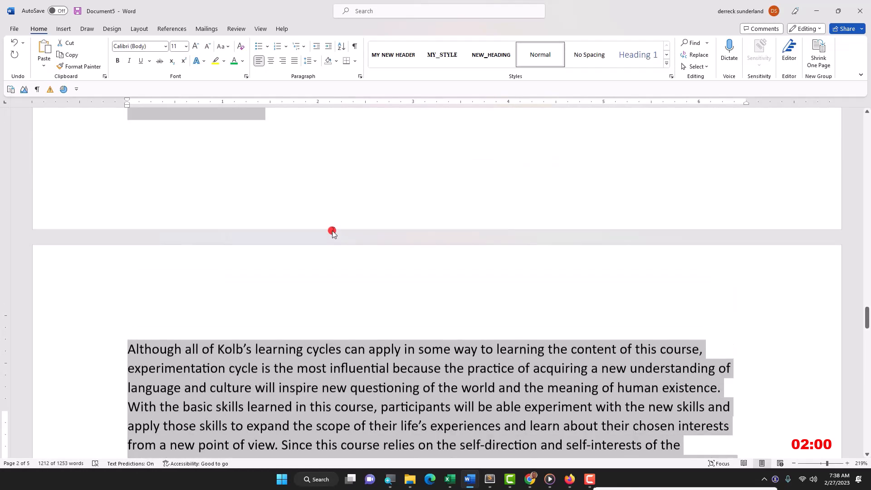
scroll(332, 232, "down", 8)
right_click(342, 210)
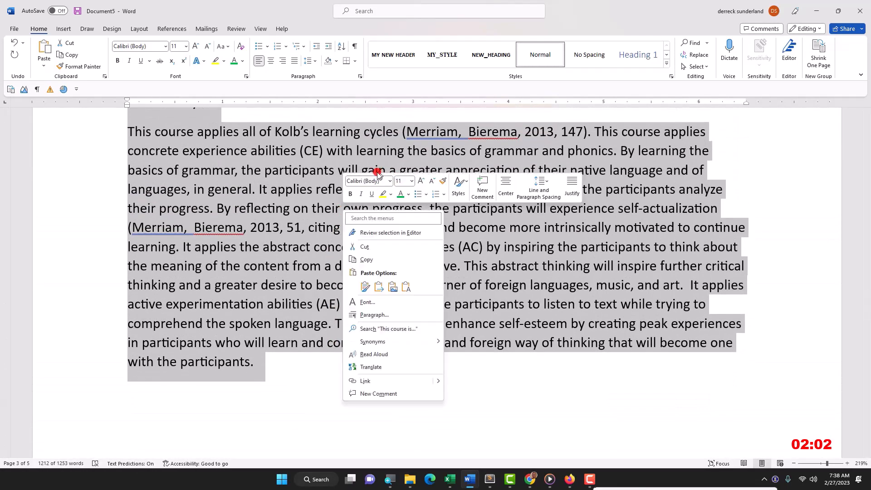
left_click(375, 315)
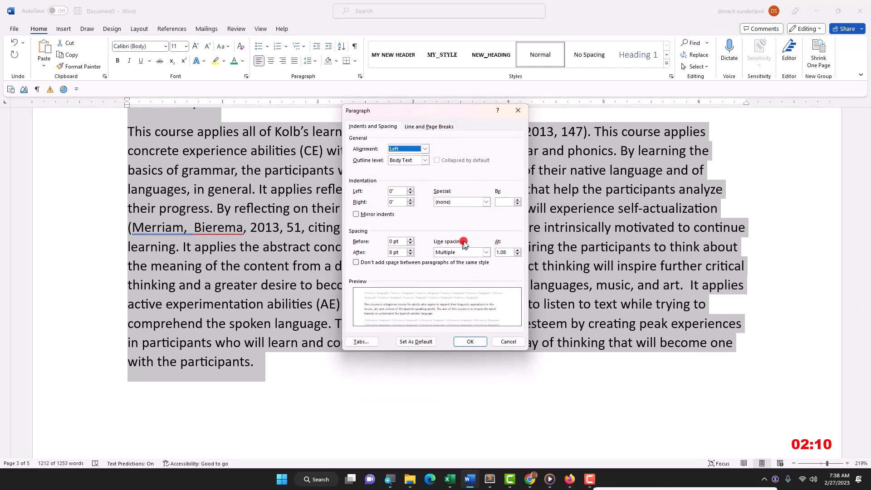
double_click(398, 251)
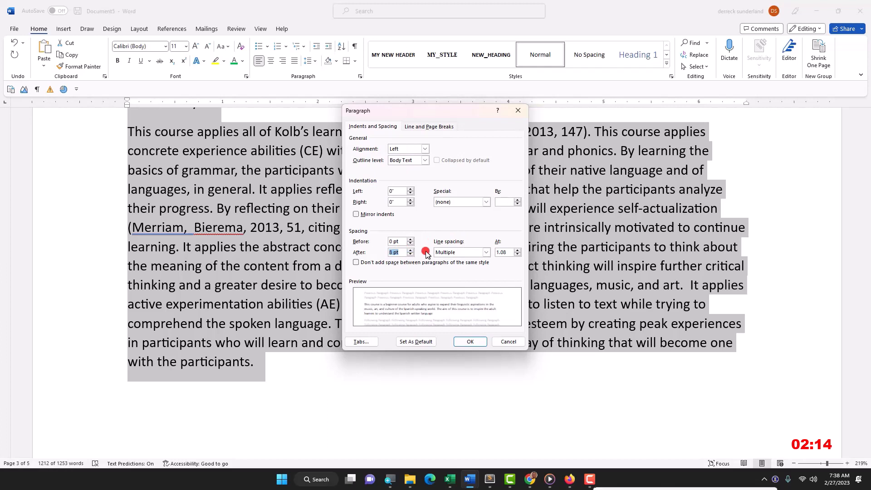
left_click(485, 253)
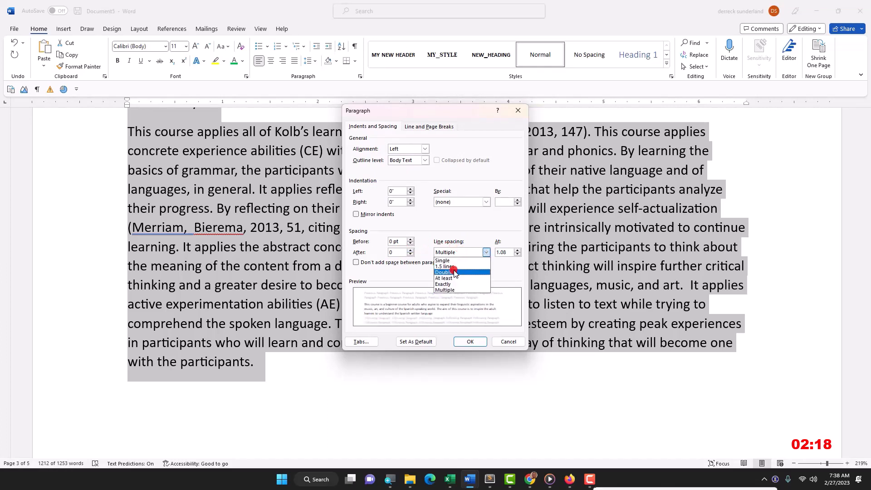
left_click(454, 273)
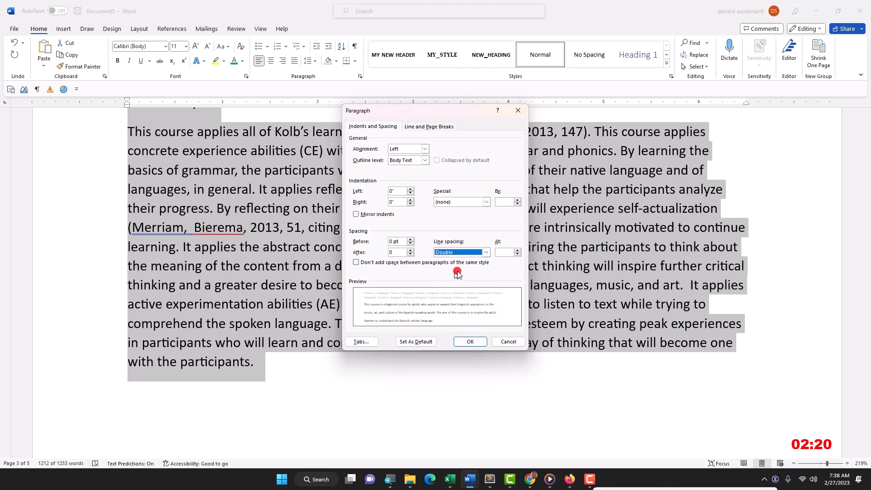
Step: Apply a 0.5" first-line indent to the selected body text
left_click(485, 202)
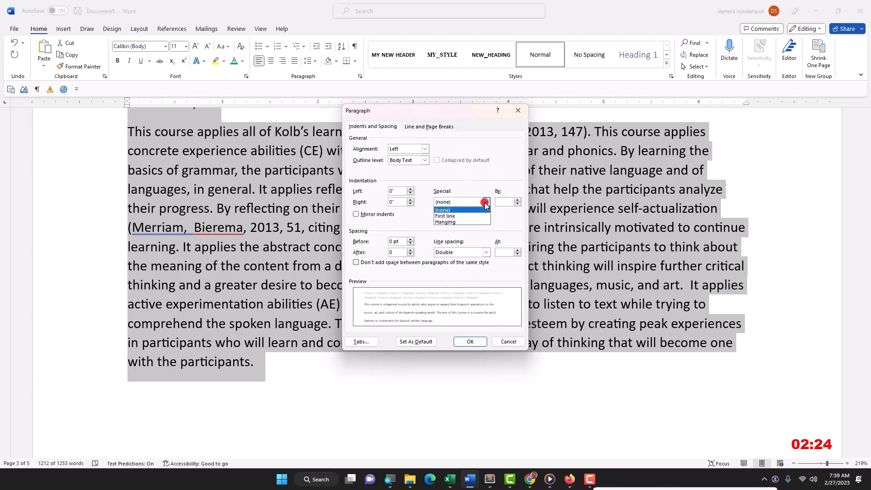
left_click(466, 216)
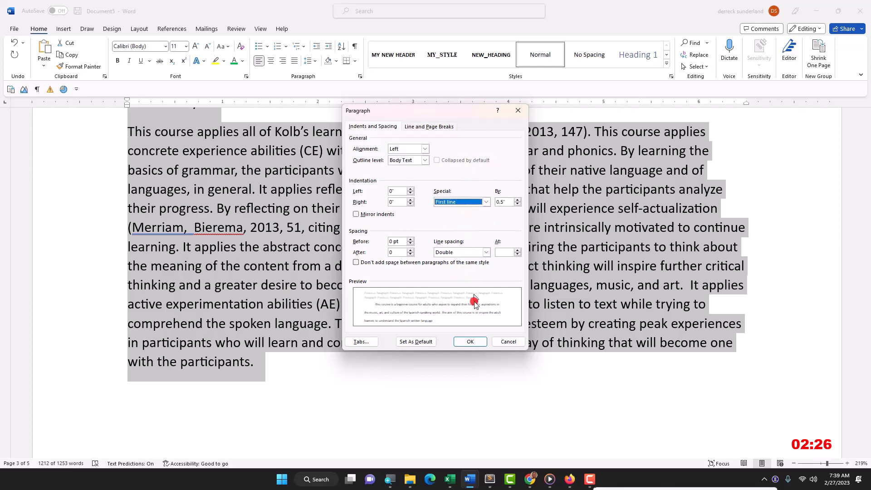
left_click(470, 342)
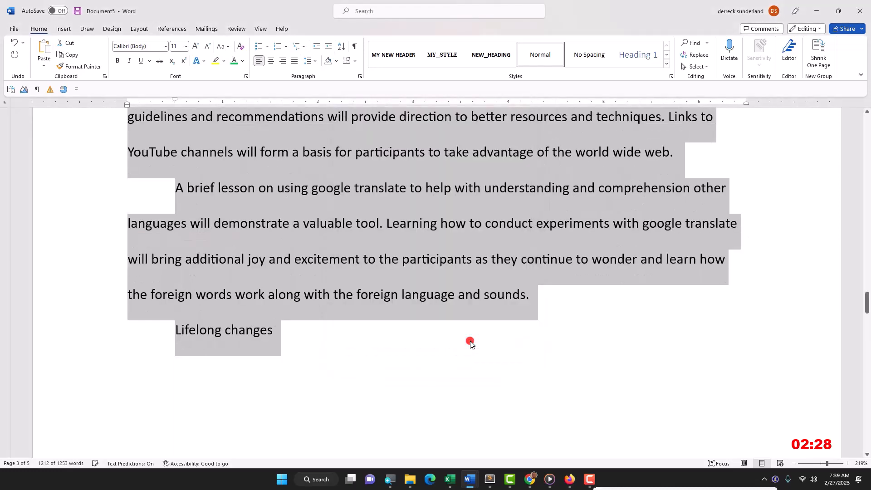
scroll(450, 322, "up", 20)
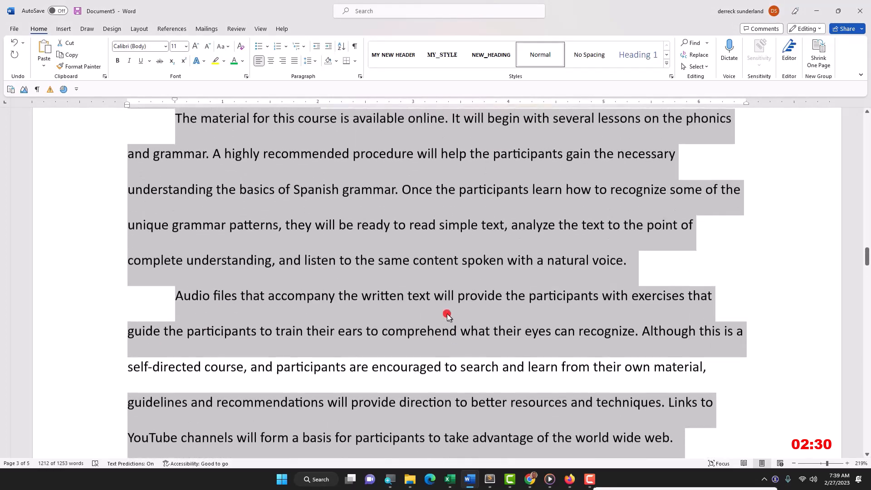
scroll(441, 303, "up", 10)
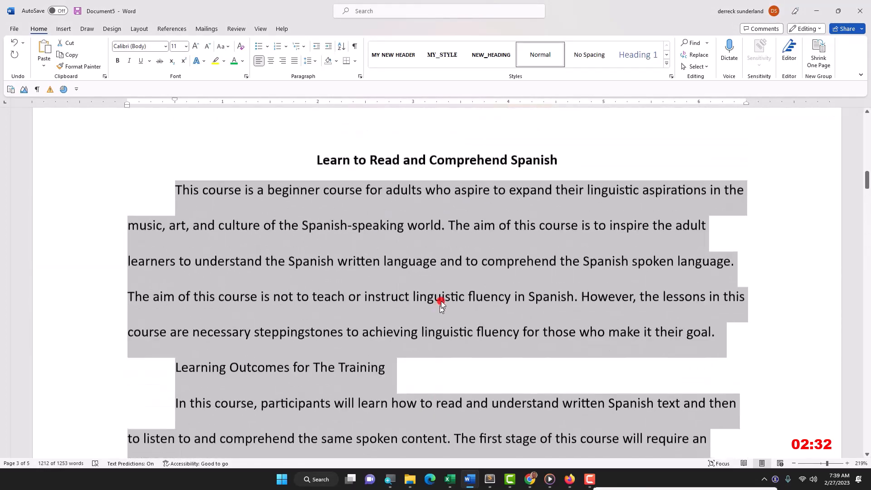
Step: Remove the first-line indent from the "Learning Outcomes for The Training" heading by setting its special indentation to none
left_click(448, 289)
scroll(317, 318, "down", 2)
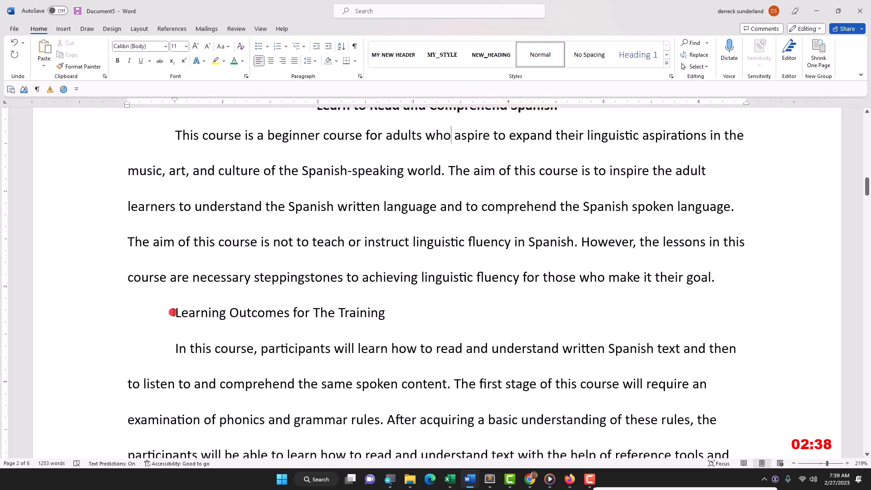
scroll(800, 267, "up", 3)
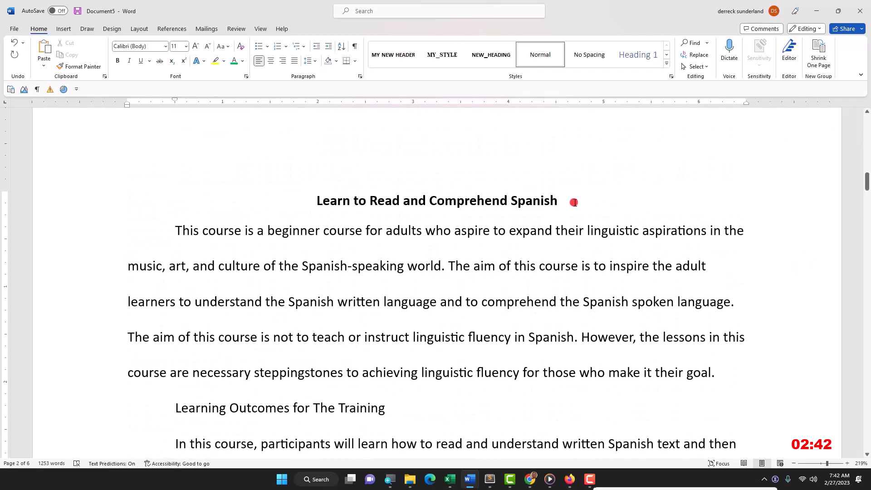
left_click_drag(527, 201, 311, 203)
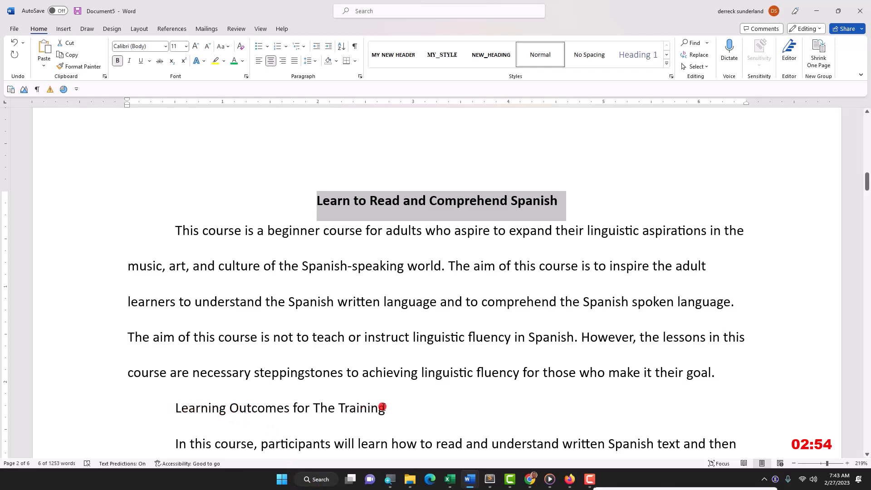
left_click_drag(383, 407, 161, 416)
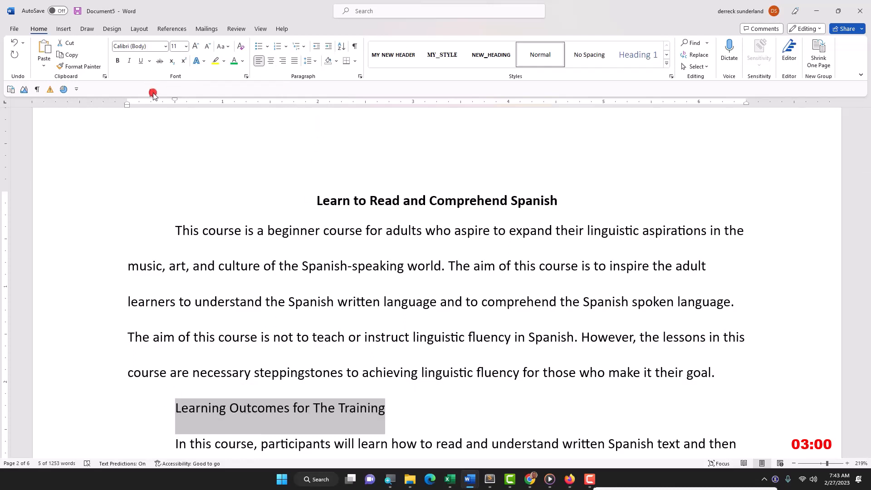
right_click(352, 408)
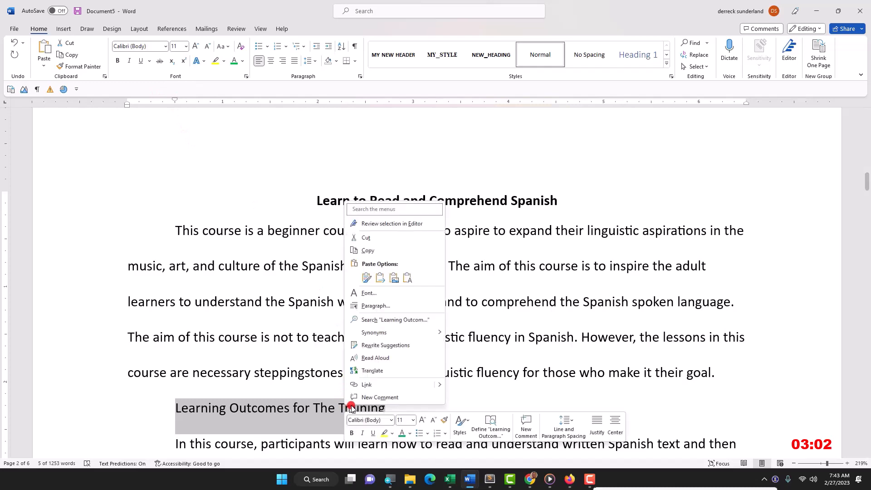
left_click(387, 306)
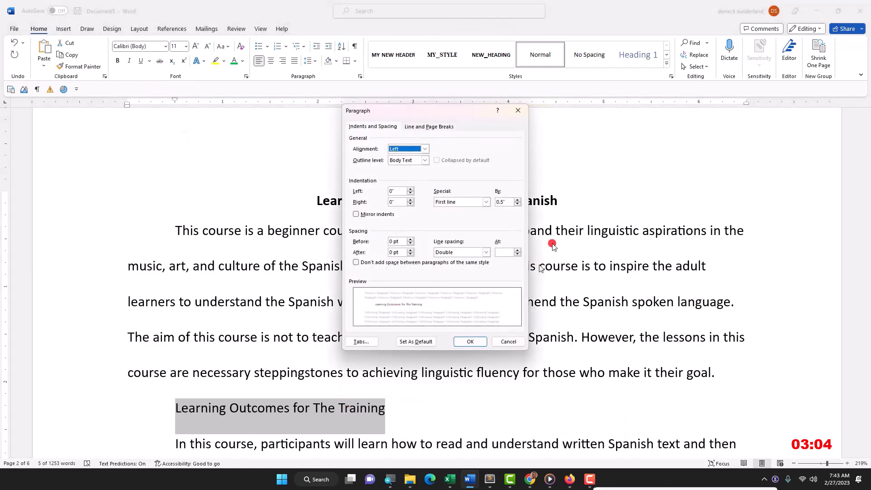
left_click(486, 202)
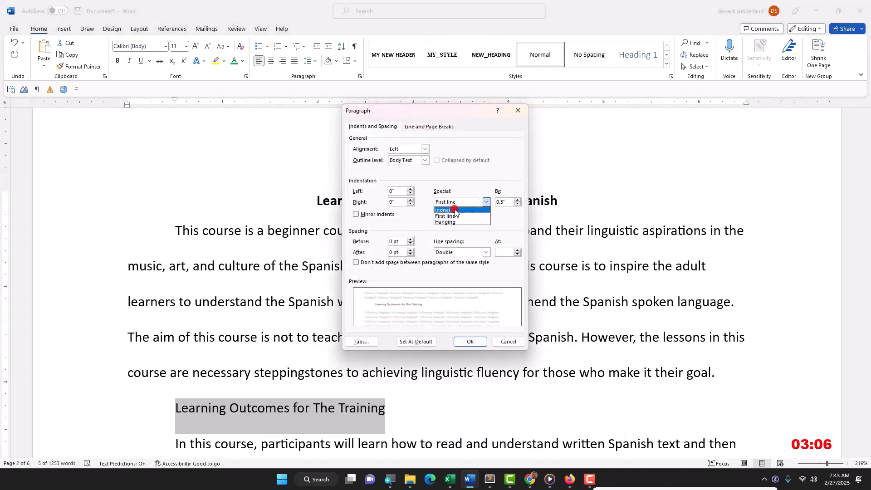
left_click(456, 211)
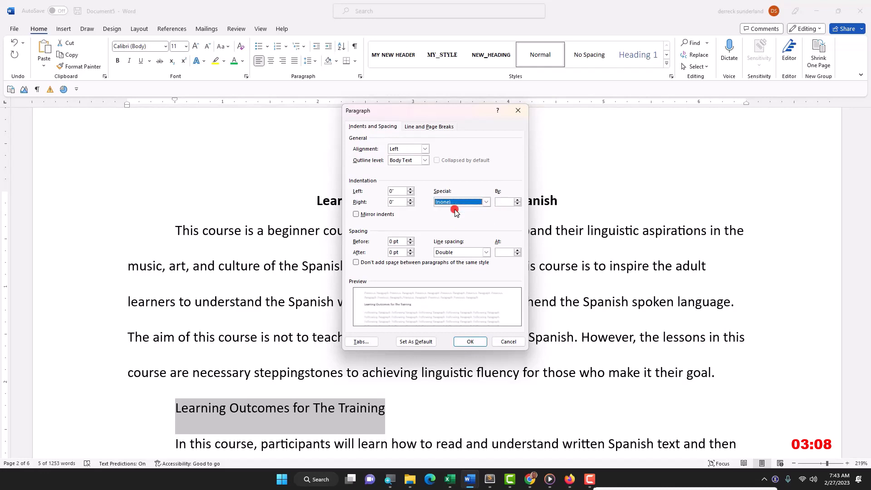
left_click(470, 341)
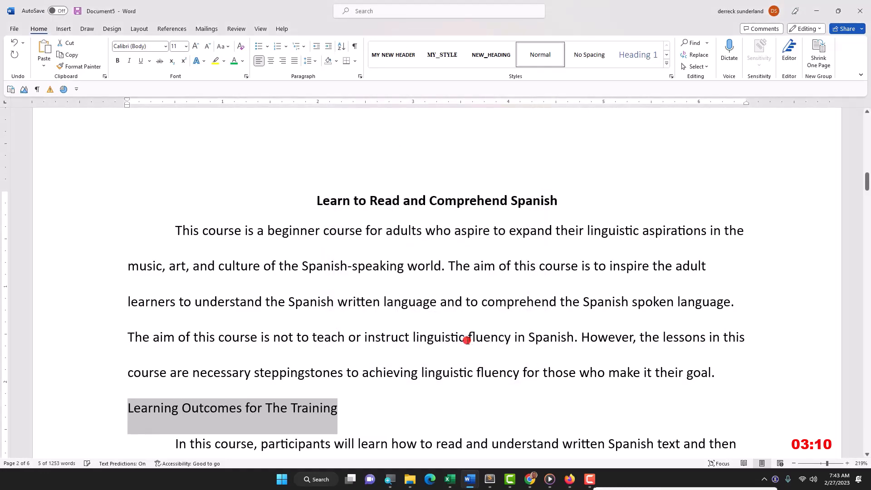
Step: Bold the "Learning Outcomes for The Training" heading
left_click(117, 61)
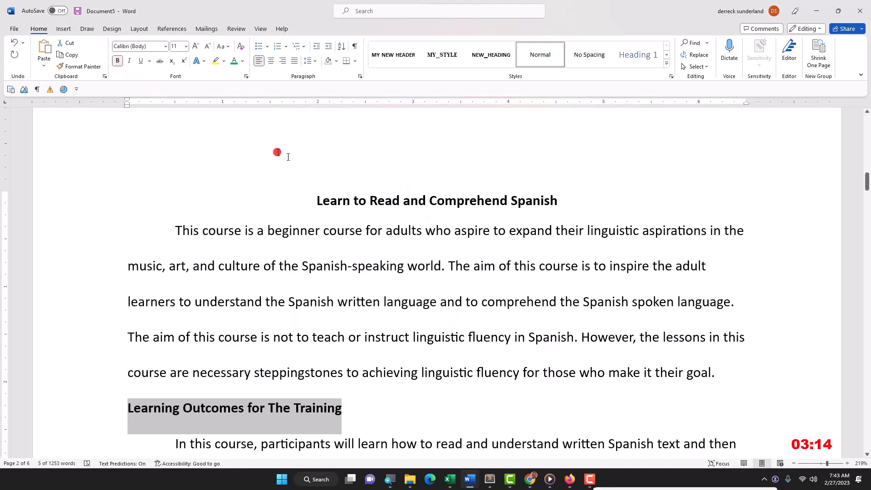
left_click(223, 46)
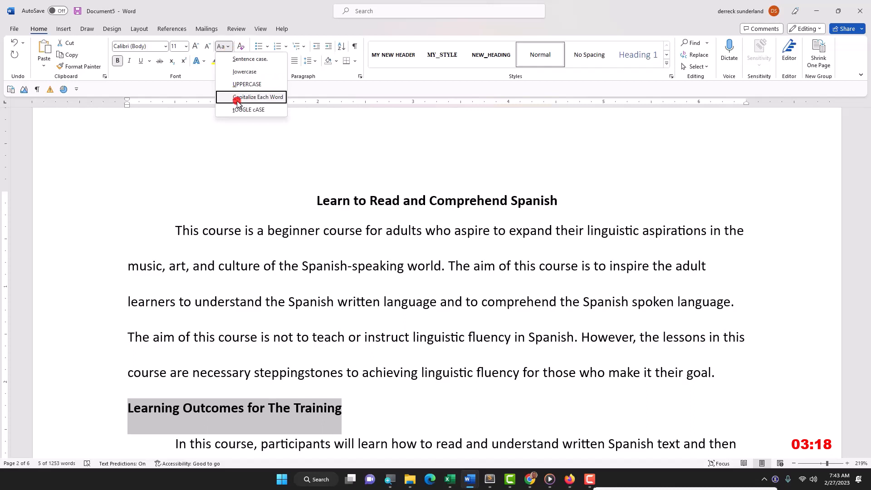
left_click(383, 395)
left_click(251, 409)
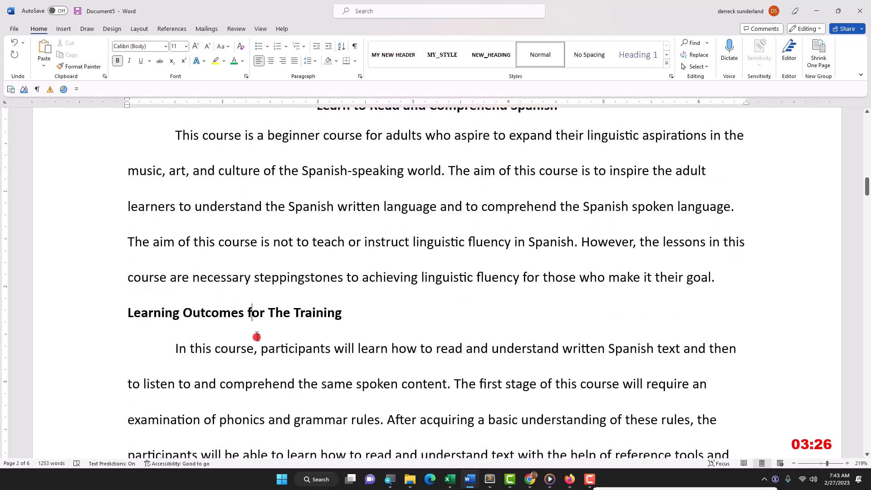
Step: Turn on "Keep with next" for the "Learning Outcomes for The Training" heading
scroll(255, 335, "down", 1)
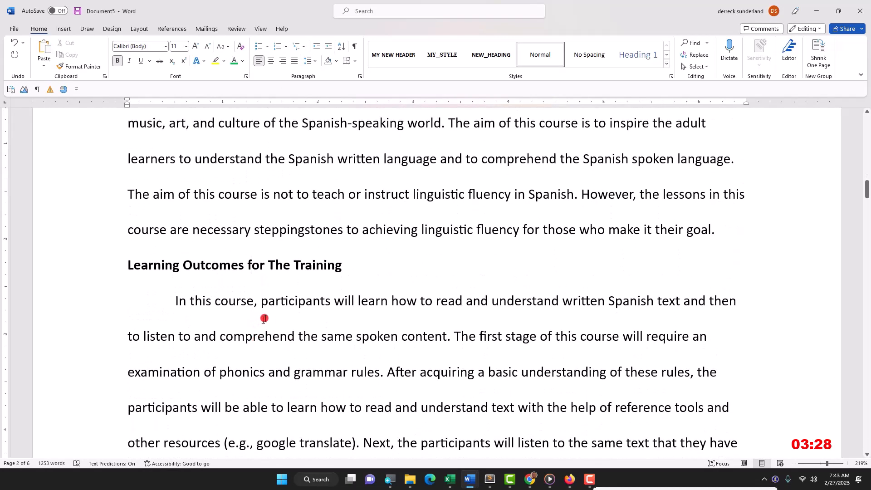
right_click(274, 265)
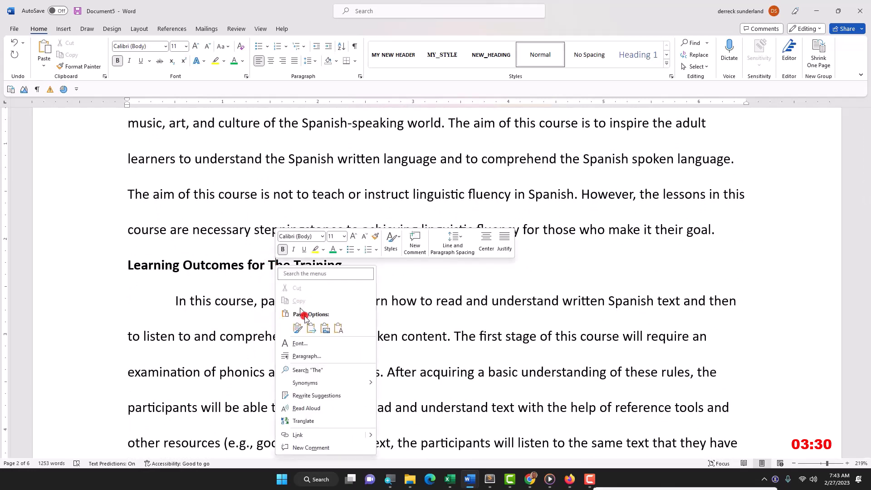
left_click(319, 357)
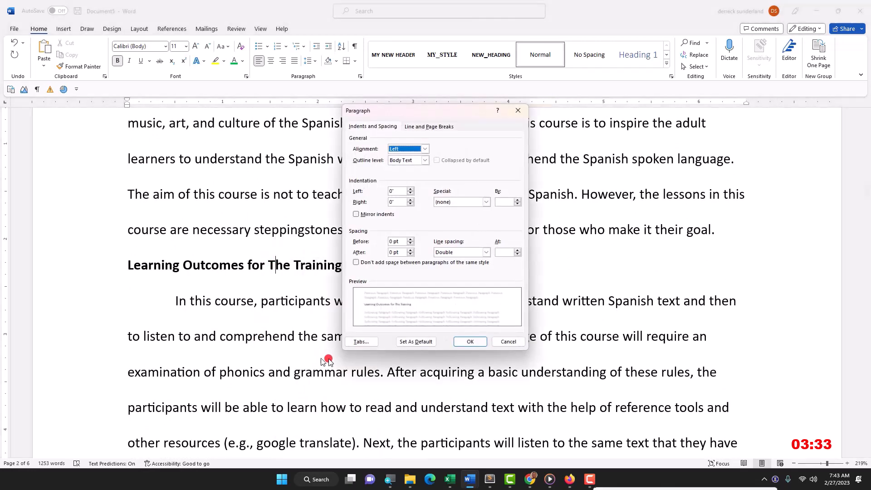
left_click(436, 130)
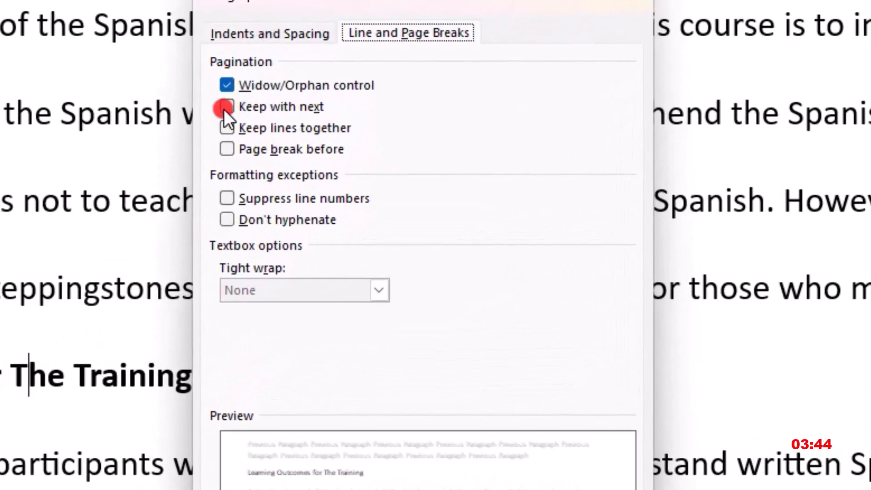
left_click(227, 107)
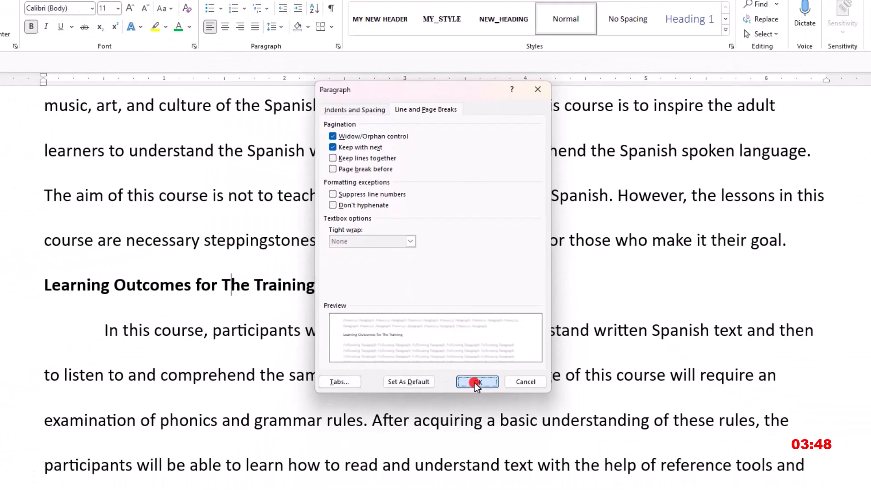
left_click(476, 381)
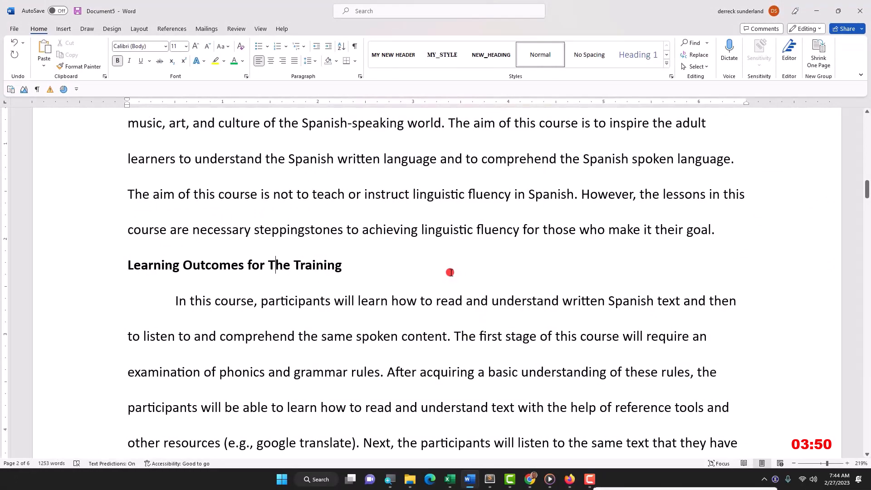
Step: Capitalize the second word of the "Lifelong changes" heading so it reads "Lifelong Changes"
scroll(450, 272, "down", 5)
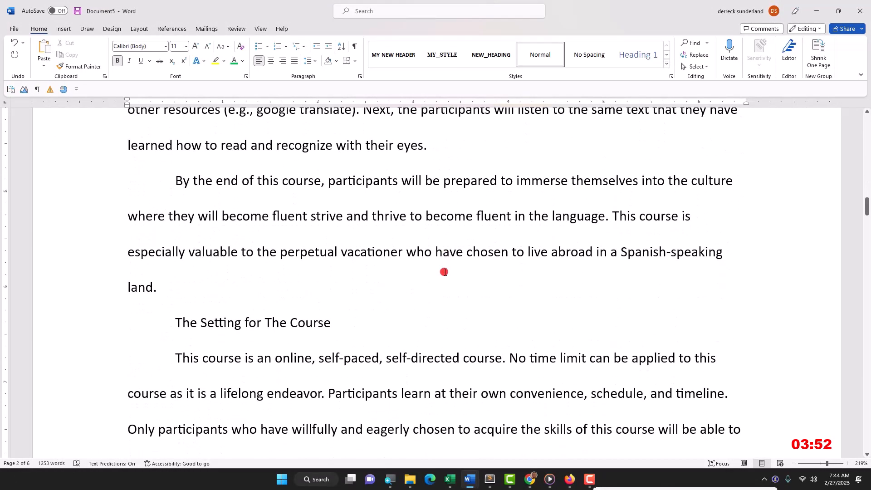
scroll(444, 272, "down", 7)
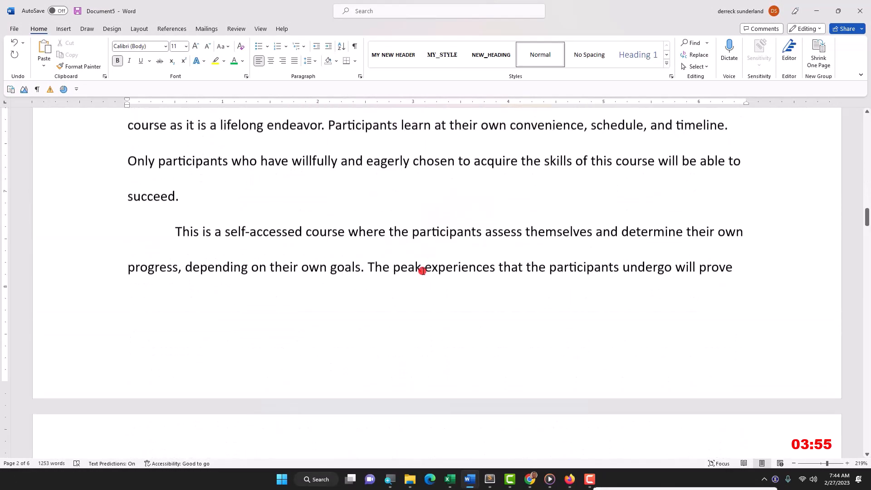
scroll(408, 272, "up", 4)
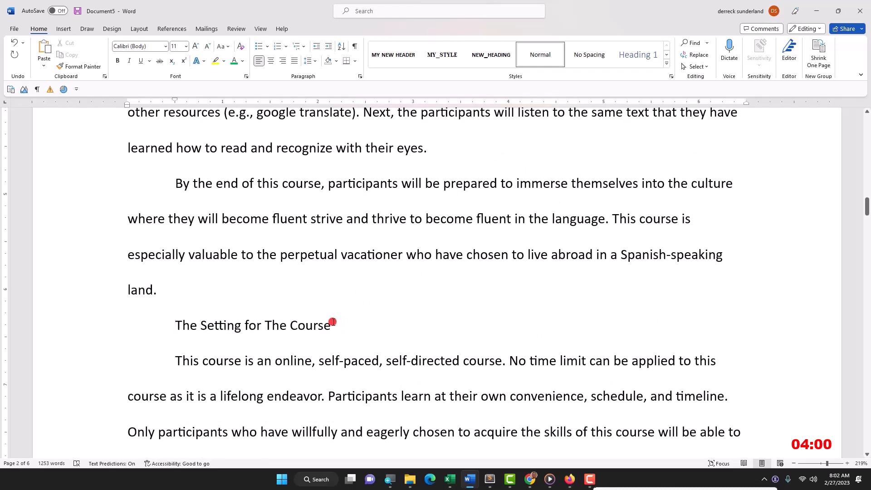
scroll(330, 318, "down", 15)
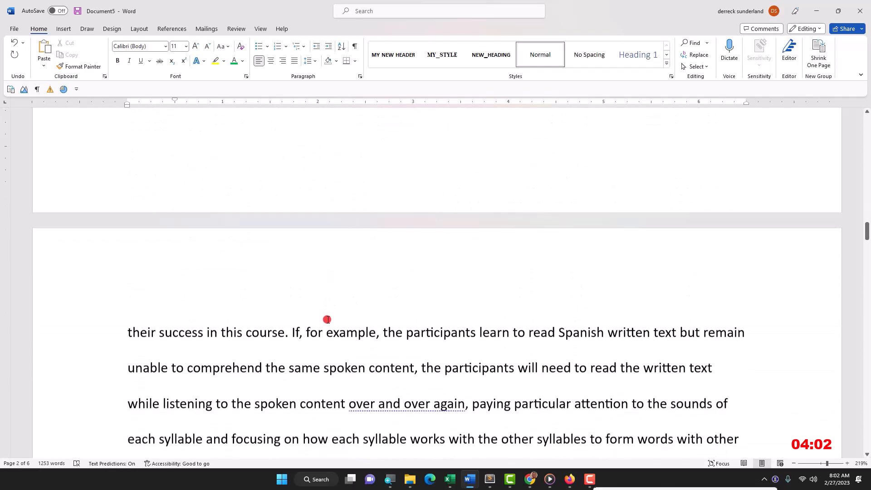
scroll(320, 308, "down", 10)
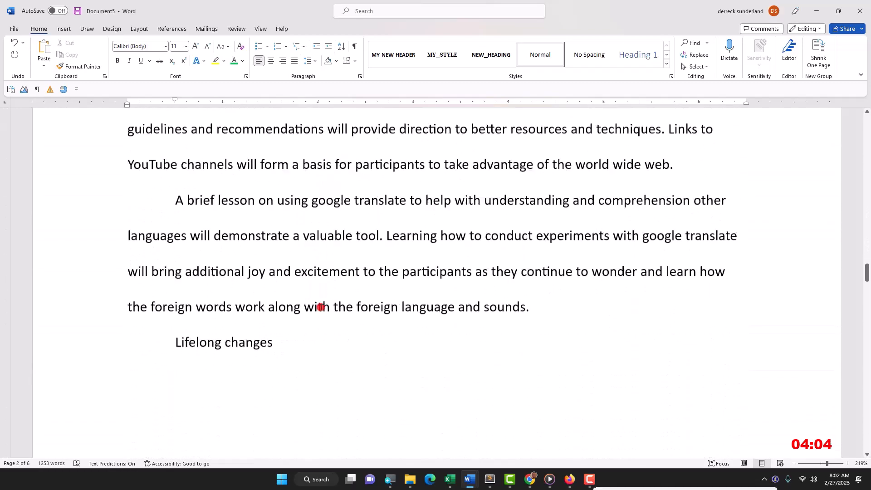
left_click(285, 282)
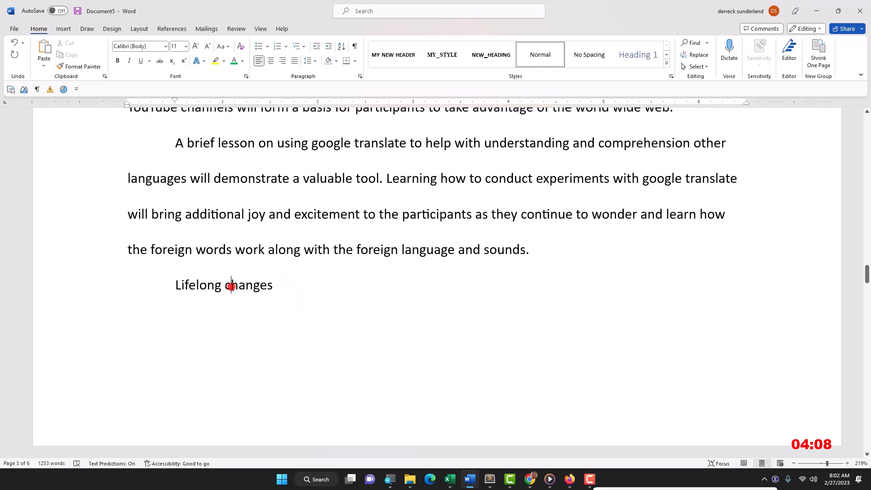
left_click_drag(230, 284, 221, 284)
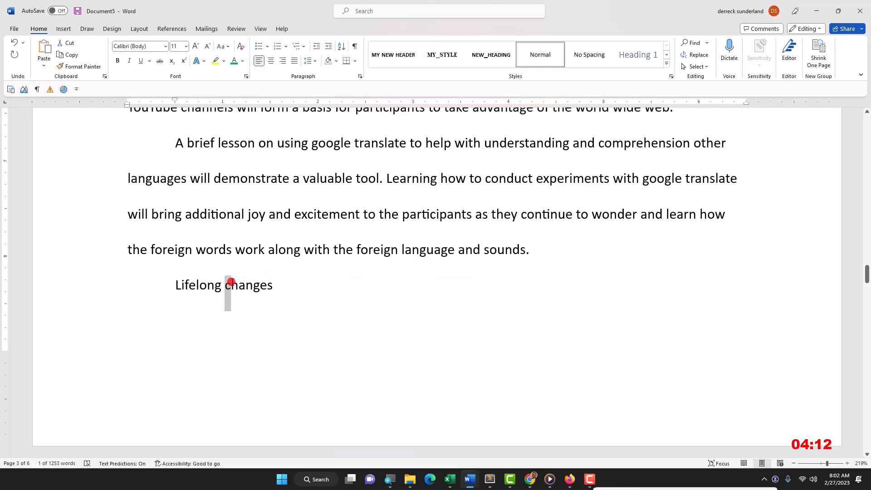
type("C")
Step: Examine how the "Lifelong Changes" heading and the paragraph that belongs to it are placed across the page break
scroll(234, 279, "down", 1)
scroll(234, 279, "down", 6)
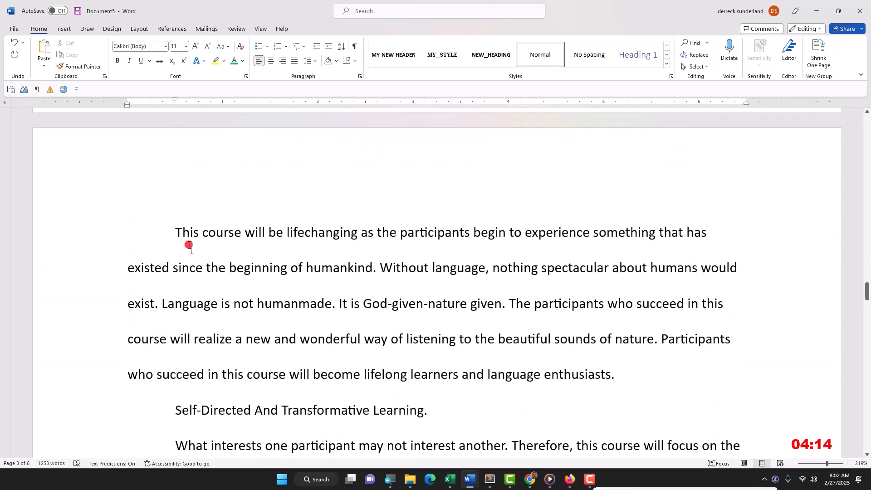
scroll(317, 296, "up", 4)
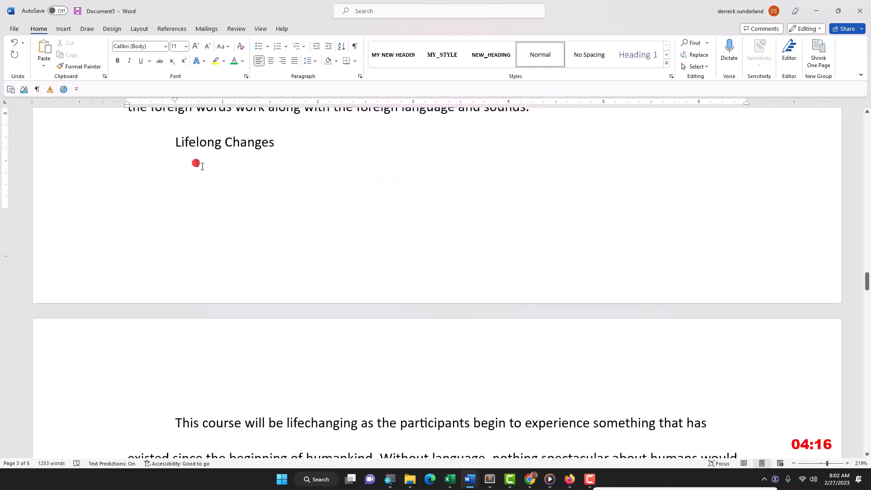
left_click_drag(279, 143, 168, 144)
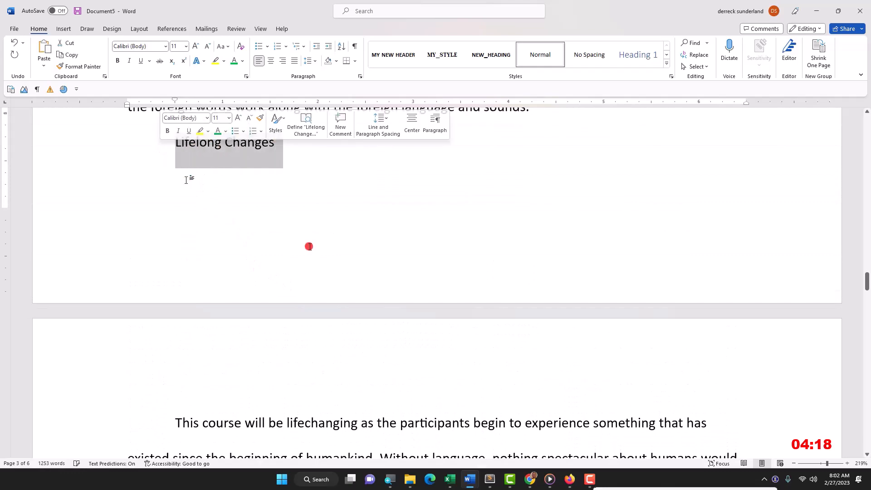
scroll(331, 410, "down", 4)
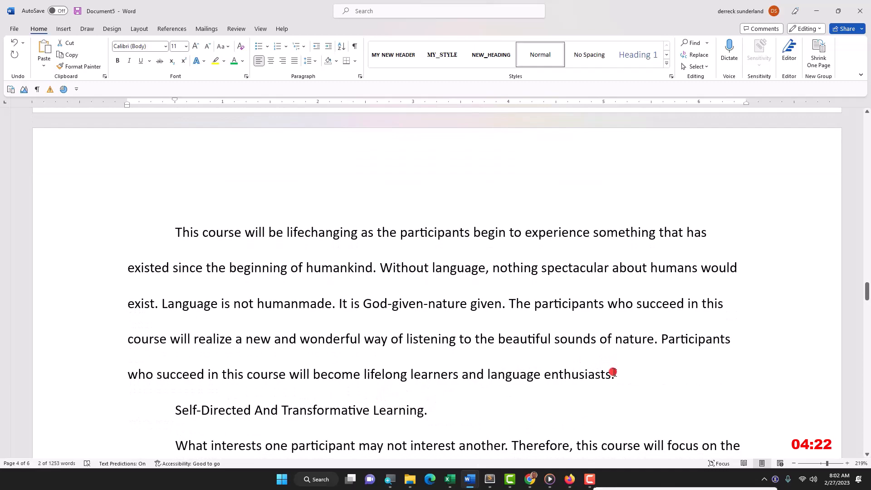
left_click_drag(614, 373, 175, 232)
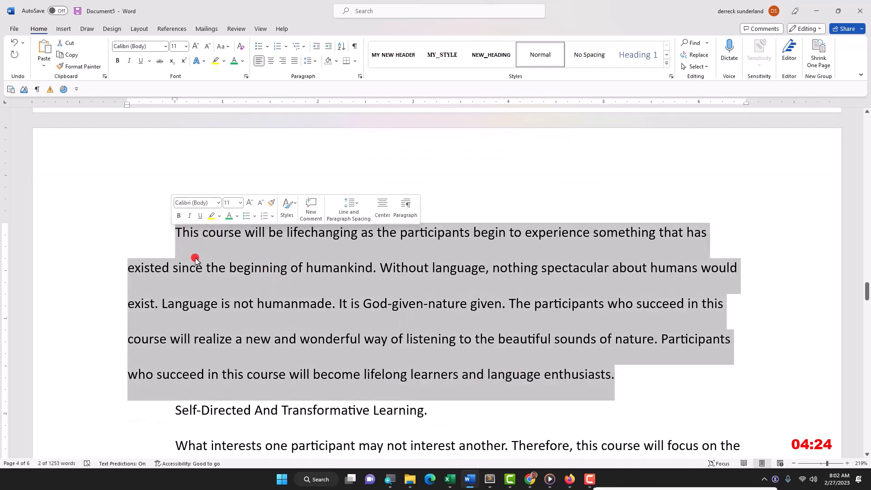
Step: Show the formatting marks and check the one beside the "Learning Outcomes for The Training" heading
scroll(228, 249, "up", 15)
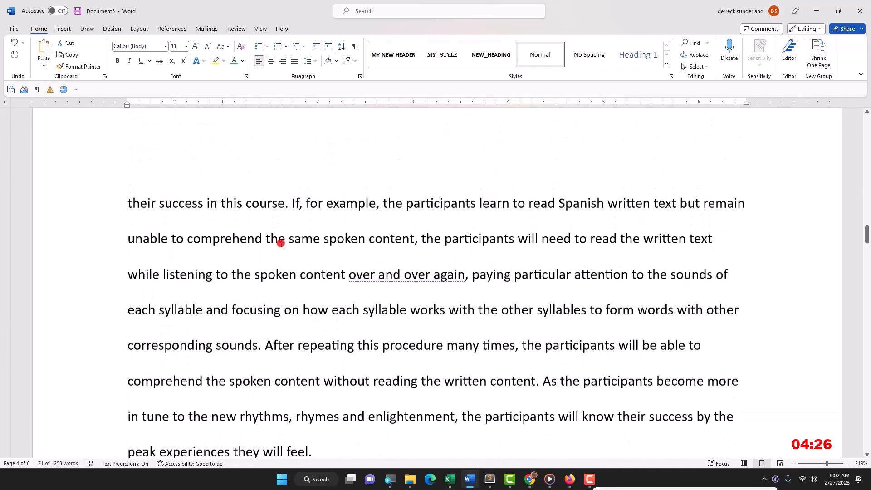
scroll(282, 243, "up", 15)
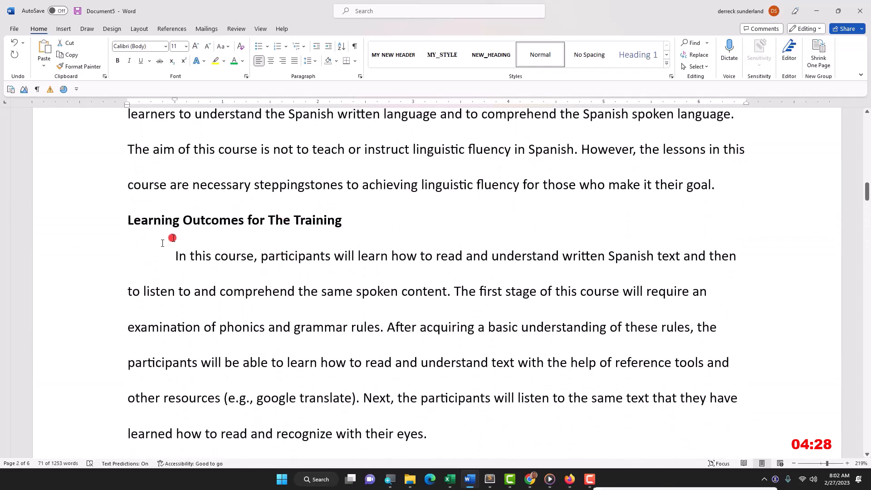
left_click(156, 222)
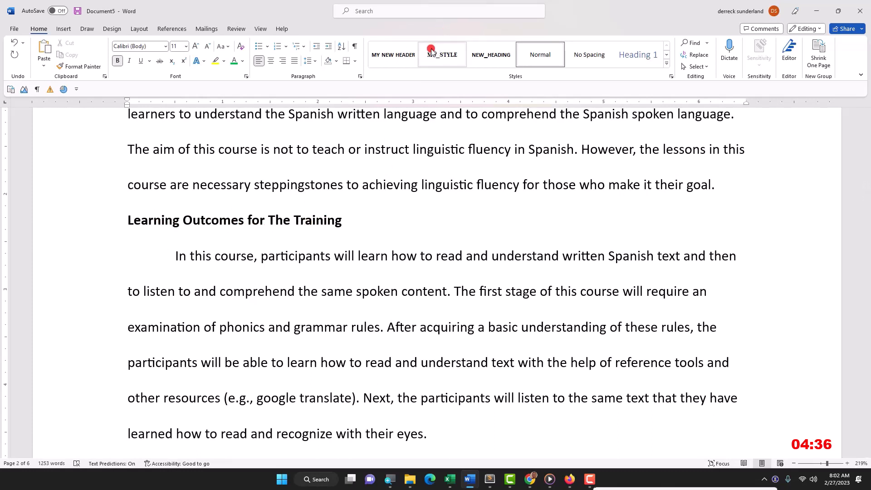
left_click(354, 47)
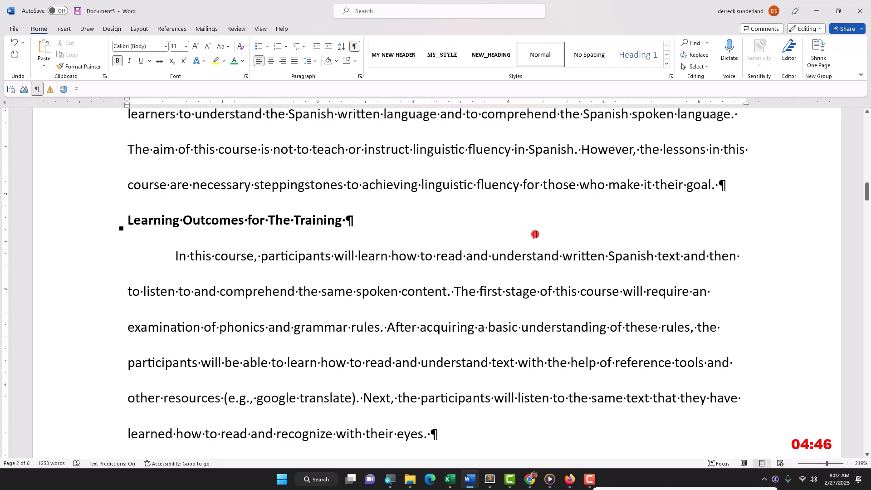
scroll(549, 231, "up", 3)
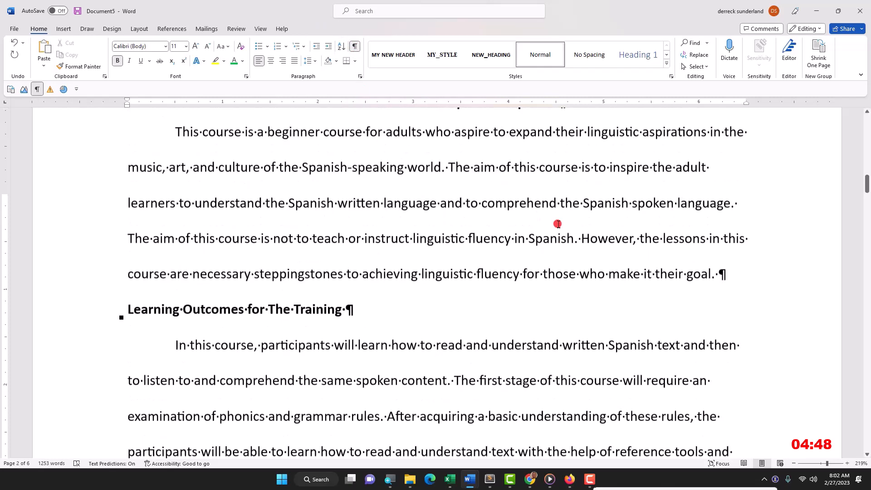
scroll(563, 202, "down", 2)
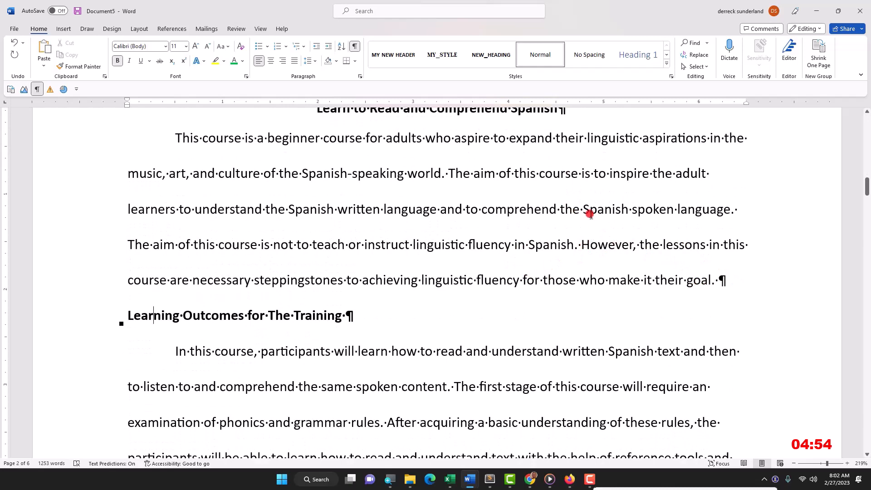
scroll(360, 251, "down", 1)
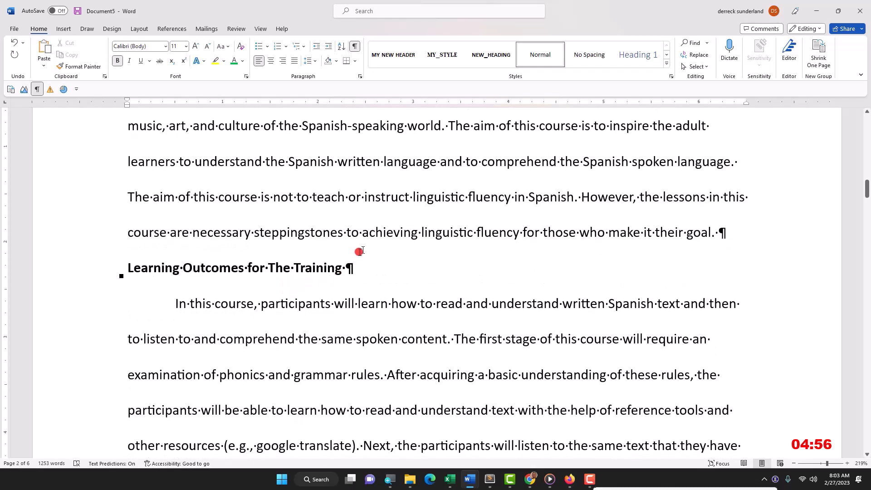
Step: Turn off "Keep with next" for the "Learning Outcomes for The Training" heading
left_click(344, 270)
right_click(203, 270)
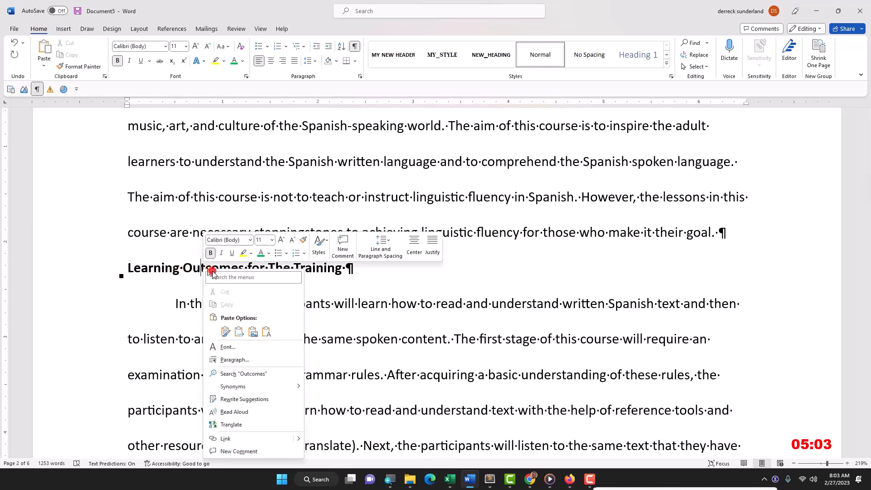
left_click(243, 360)
left_click(363, 156)
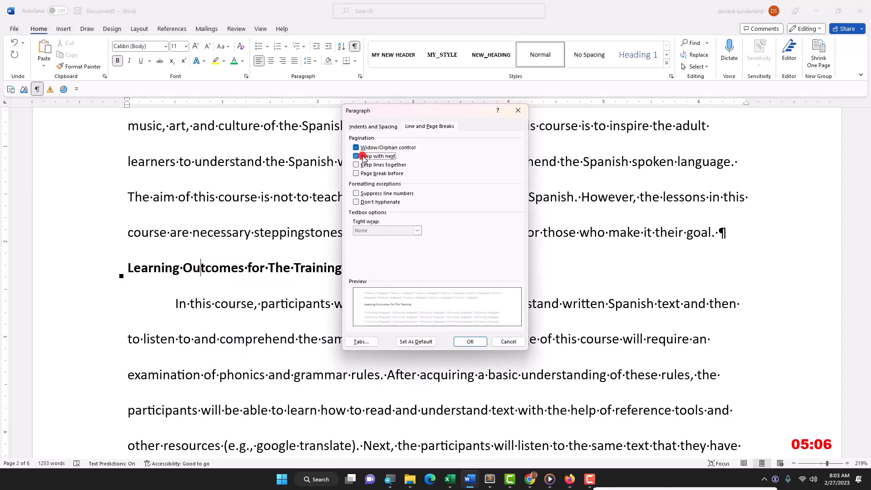
left_click(471, 341)
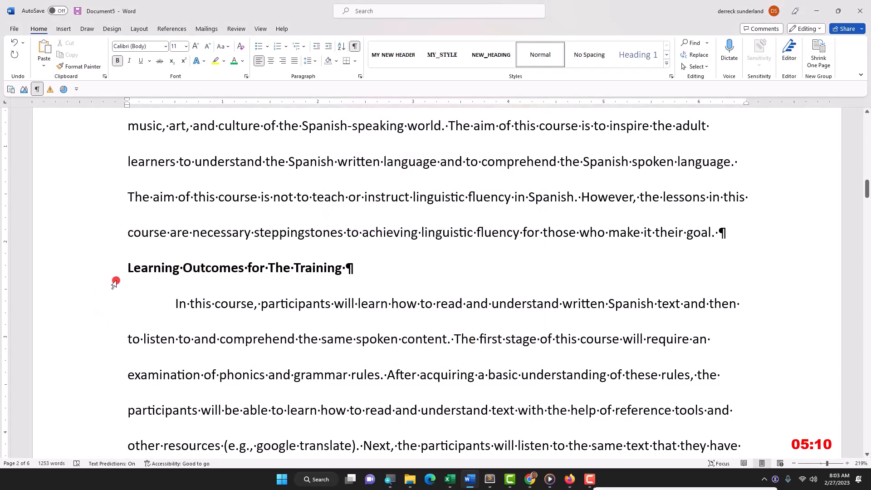
Step: Turn "Keep with next" back on for the "Learning Outcomes for The Training" heading
right_click(197, 267)
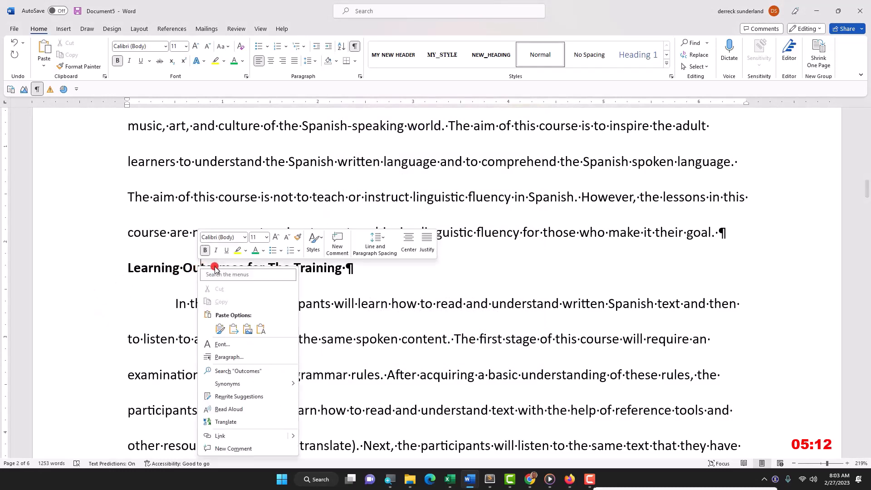
left_click(245, 357)
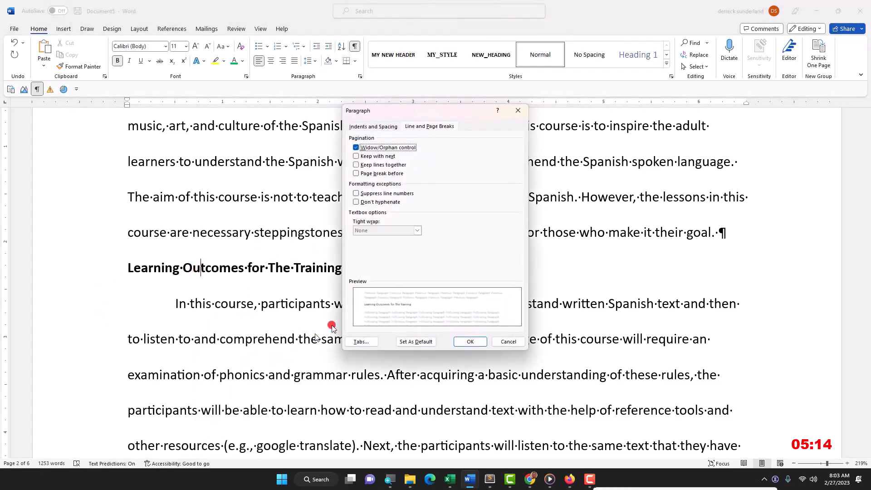
left_click(373, 157)
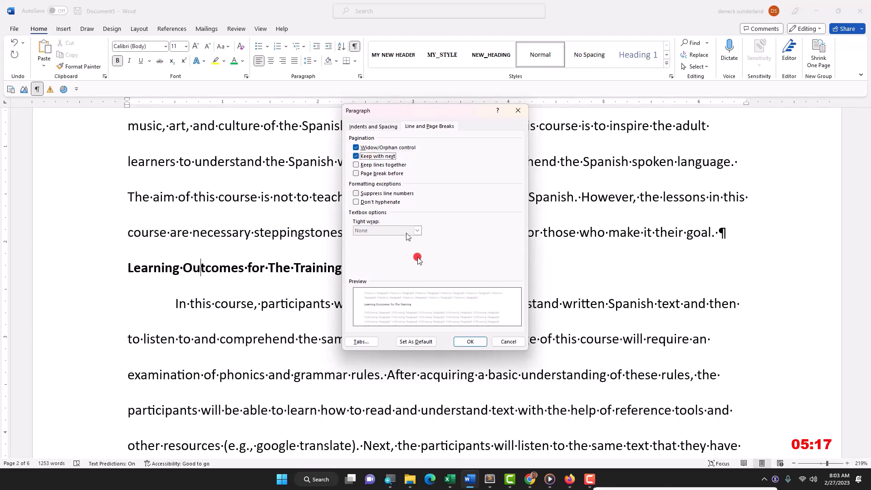
left_click(470, 341)
Step: Review the unformatted headings "The Setting for The Course" and "Lifelong Changes" with the formatting marks shown
scroll(385, 276, "down", 5)
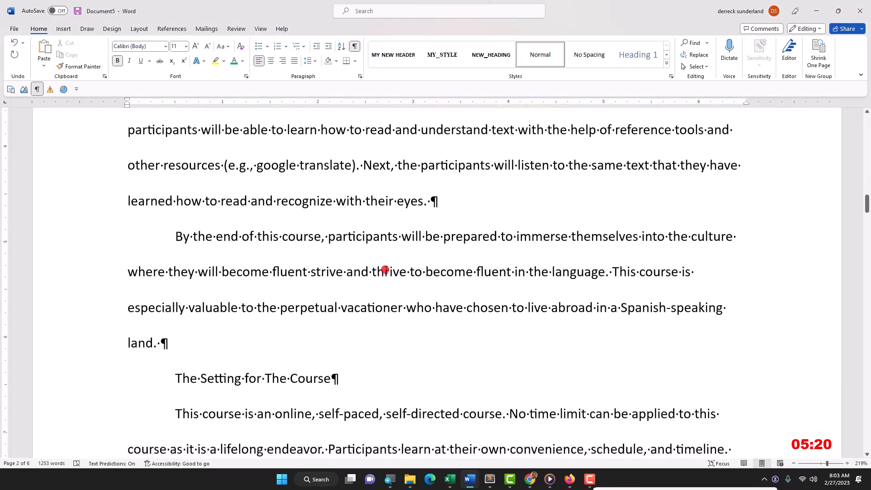
left_click(214, 378)
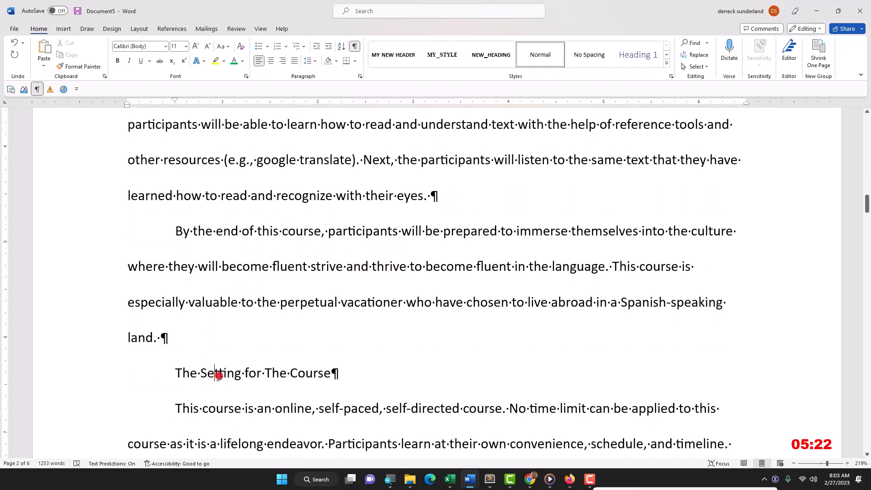
scroll(246, 284, "down", 13)
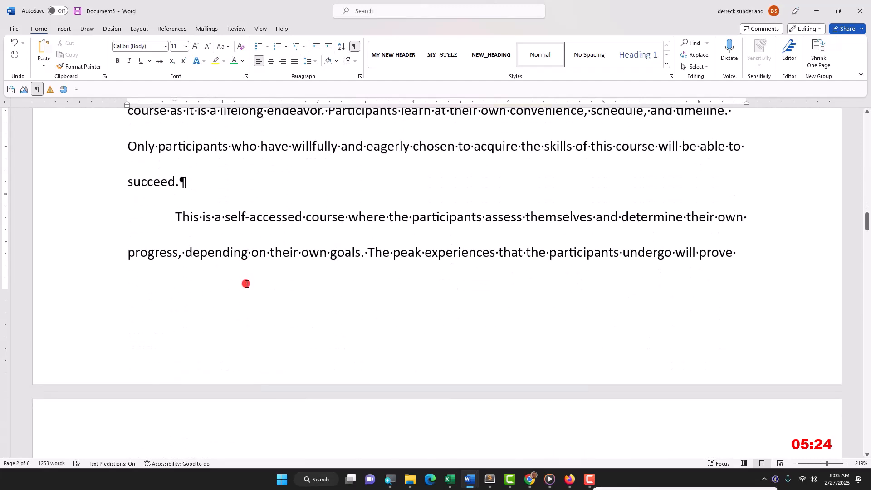
scroll(245, 280, "down", 13)
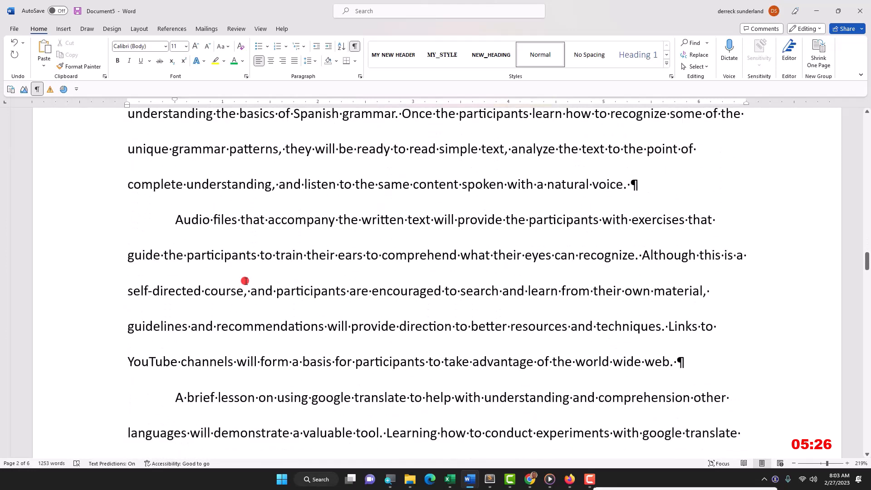
scroll(245, 284, "up", 3)
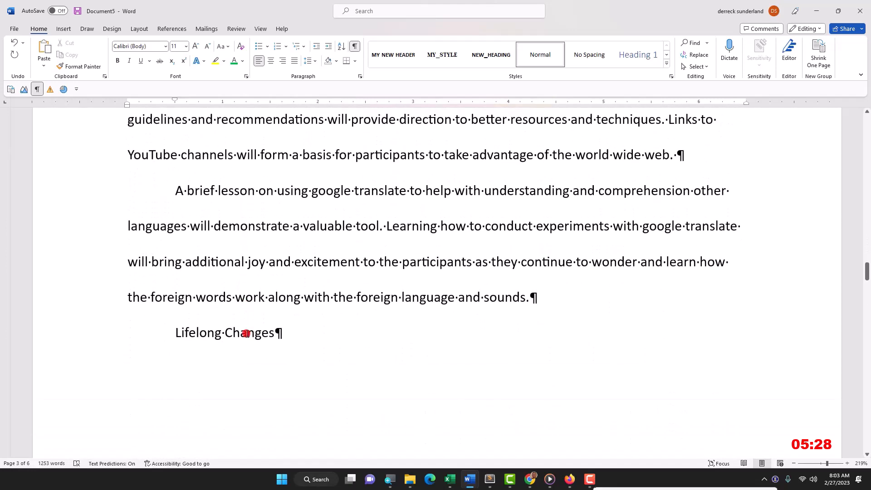
left_click(246, 333)
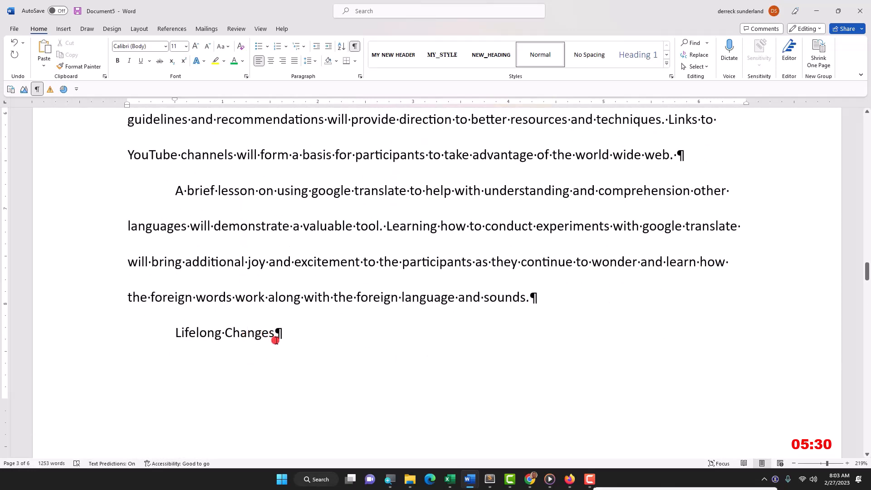
scroll(284, 333, "down", 5)
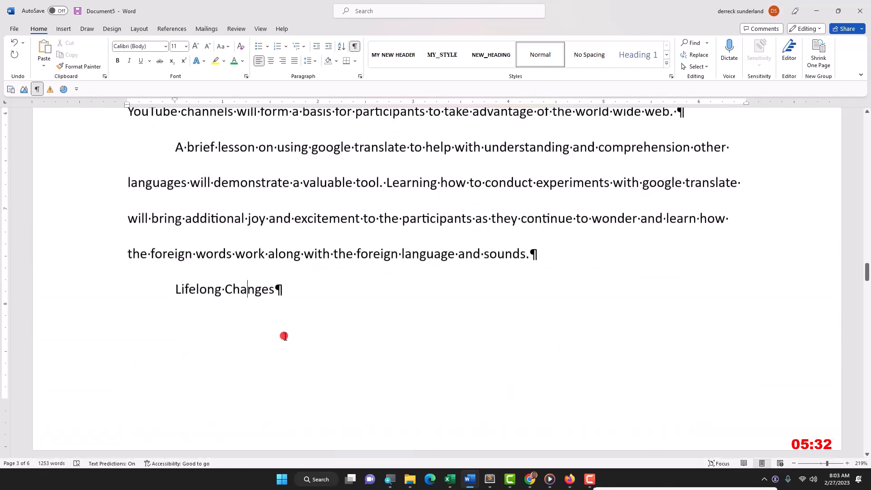
Step: Copy the formatting of the "Learning Outcomes for The Training" heading onto the "Lifelong Changes" heading with Format Painter
scroll(284, 336, "up", 15)
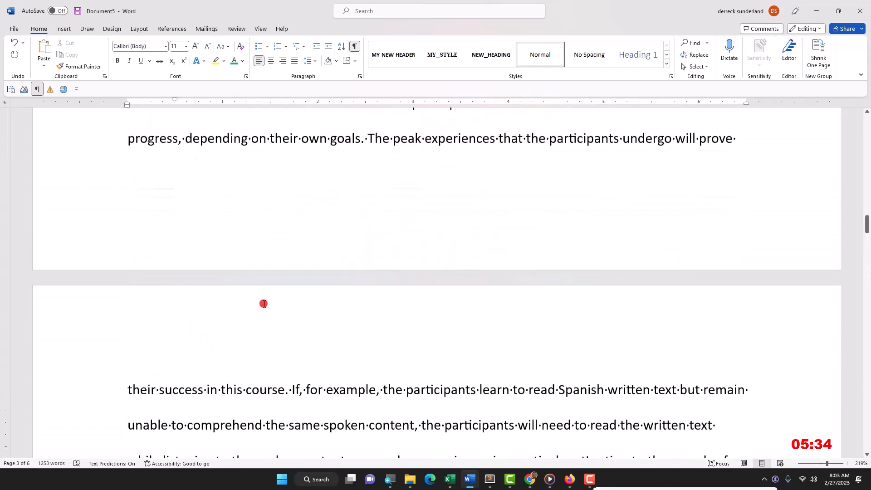
scroll(263, 304, "up", 15)
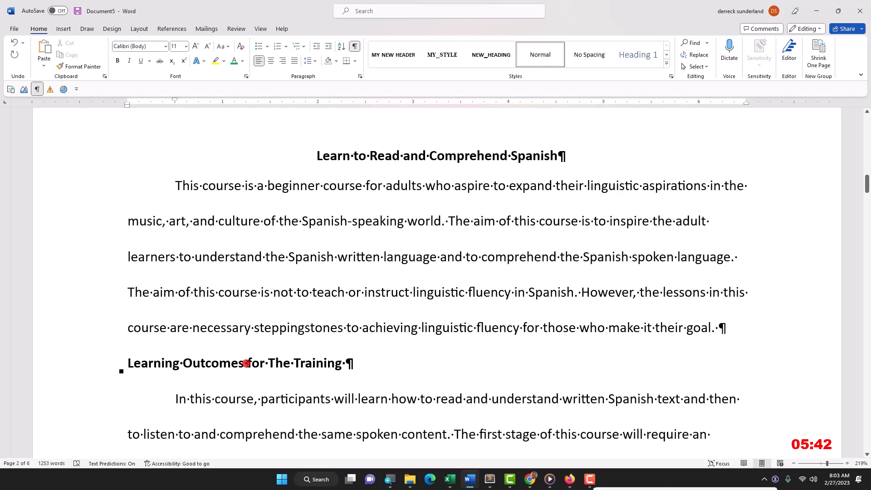
left_click_drag(341, 362, 127, 362)
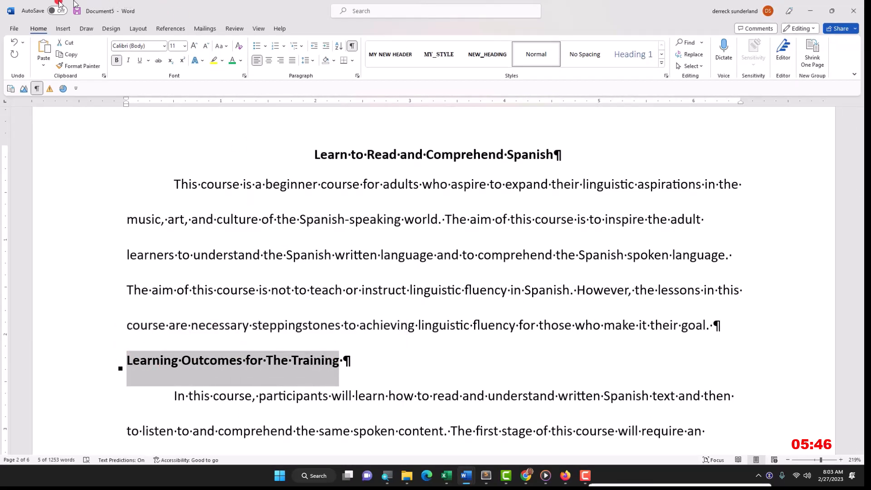
left_click(78, 66)
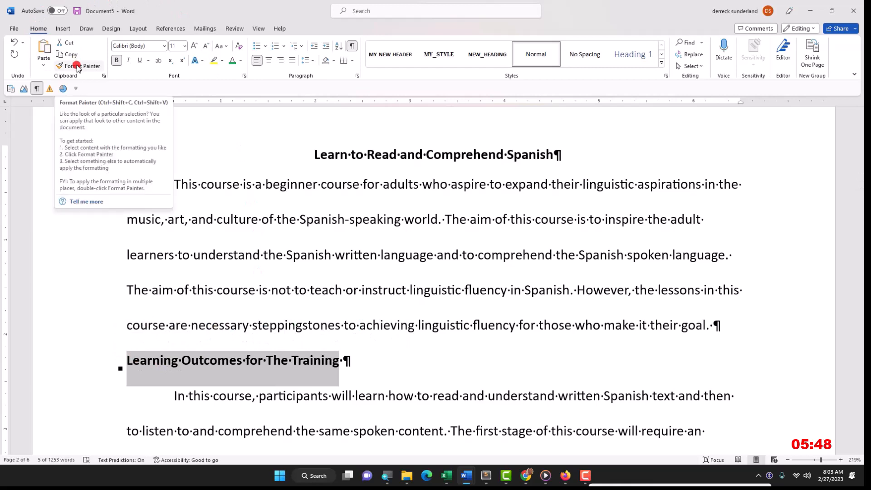
left_click(77, 66)
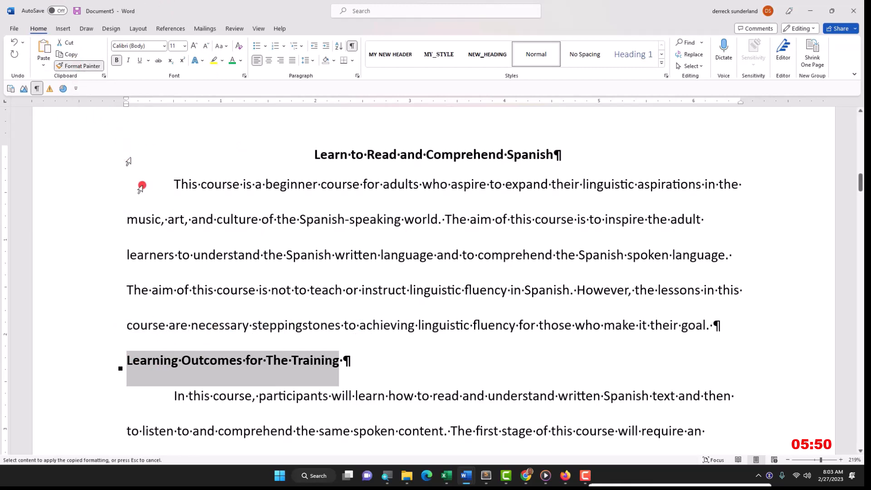
scroll(264, 245, "down", 3)
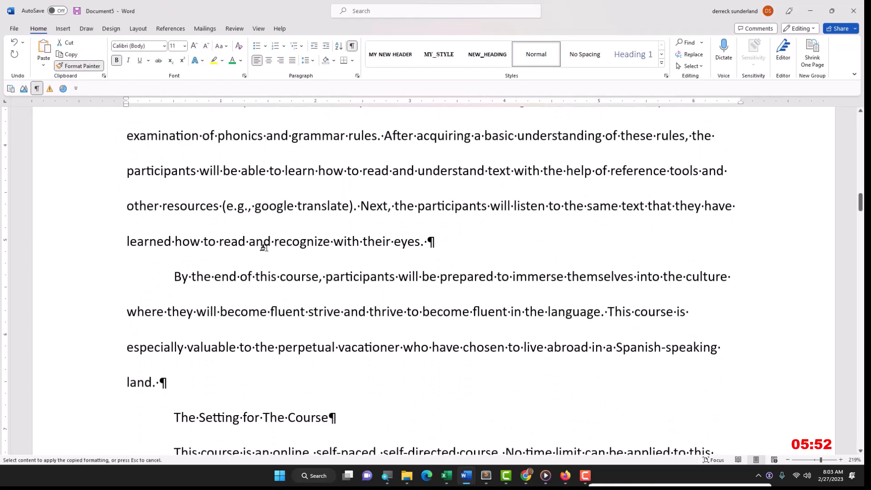
scroll(264, 247, "down", 3)
scroll(296, 255, "down", 1)
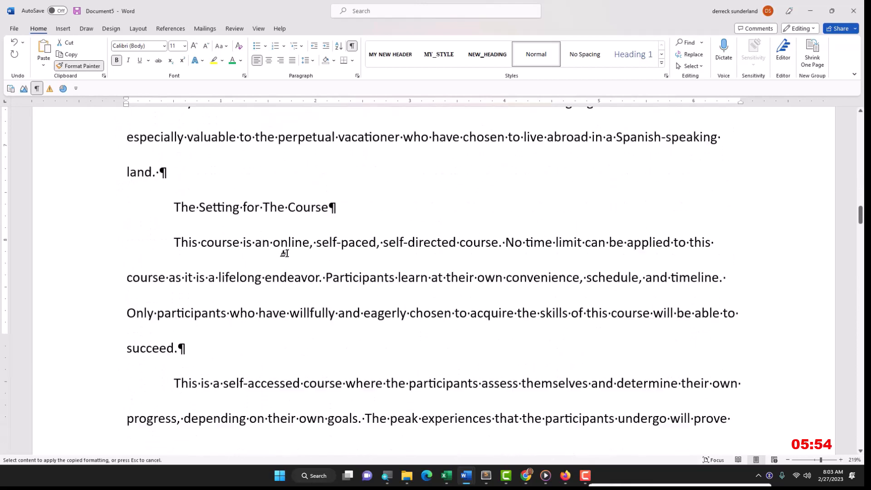
scroll(284, 254, "down", 10)
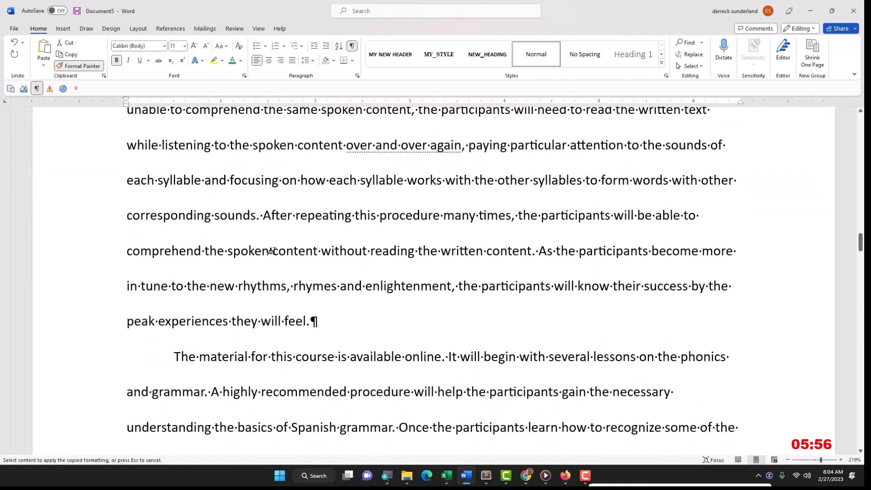
scroll(271, 251, "down", 5)
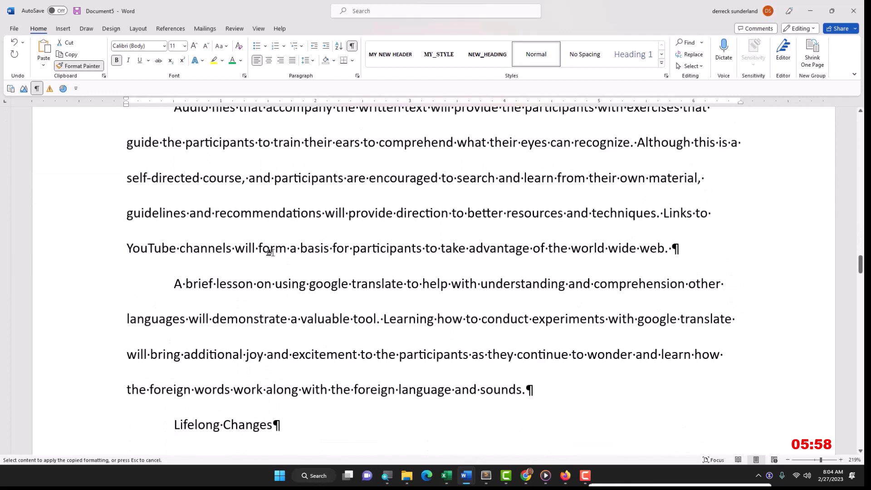
scroll(270, 252, "down", 2)
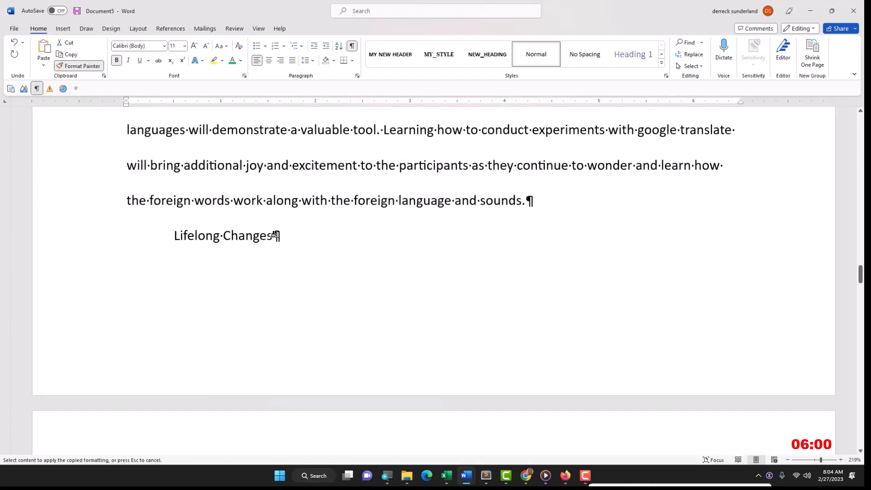
left_click_drag(274, 234, 169, 232)
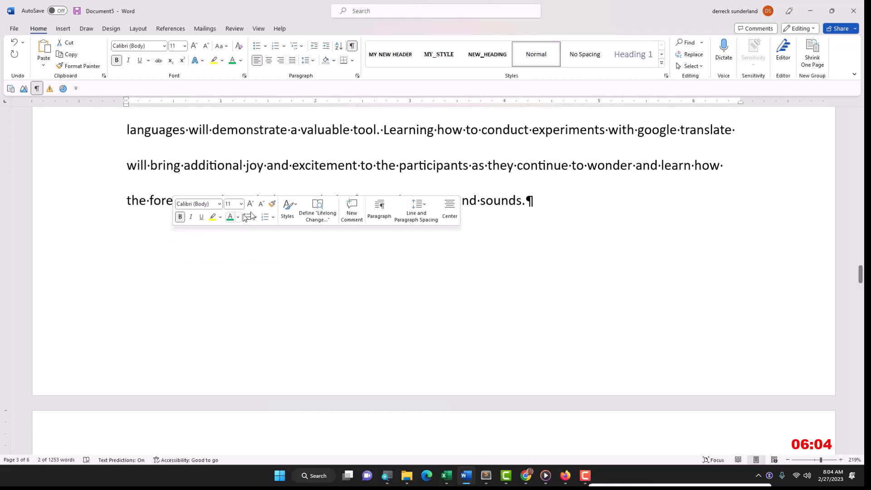
scroll(254, 216, "down", 2)
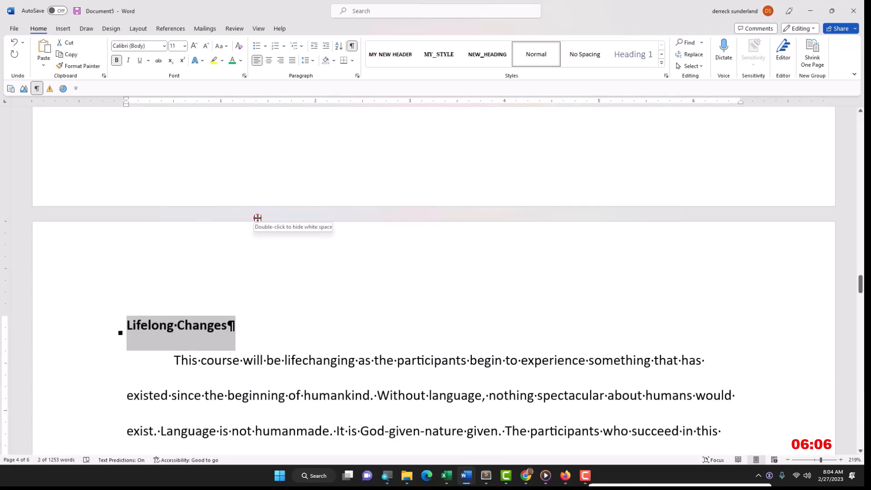
scroll(247, 252, "down", 2)
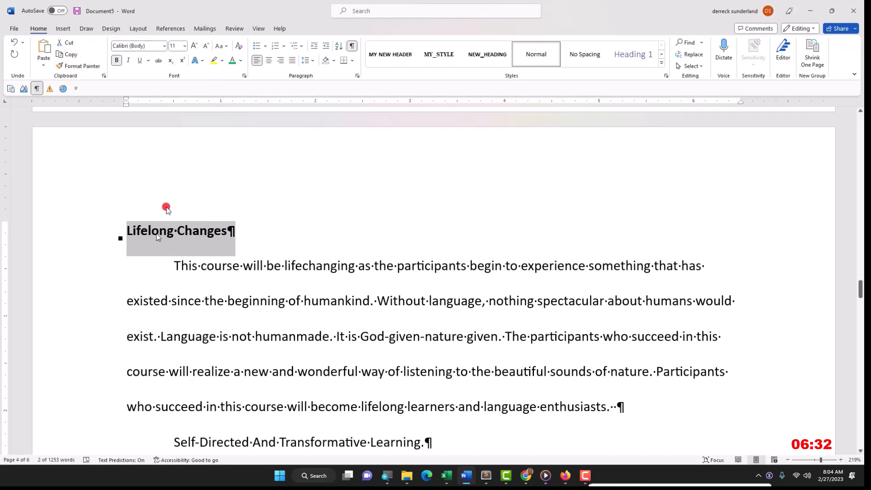
Step: Keep Format Painter active with the "Lifelong Changes" formatting and apply it to the "The Setting for The Course" heading
left_click(74, 67)
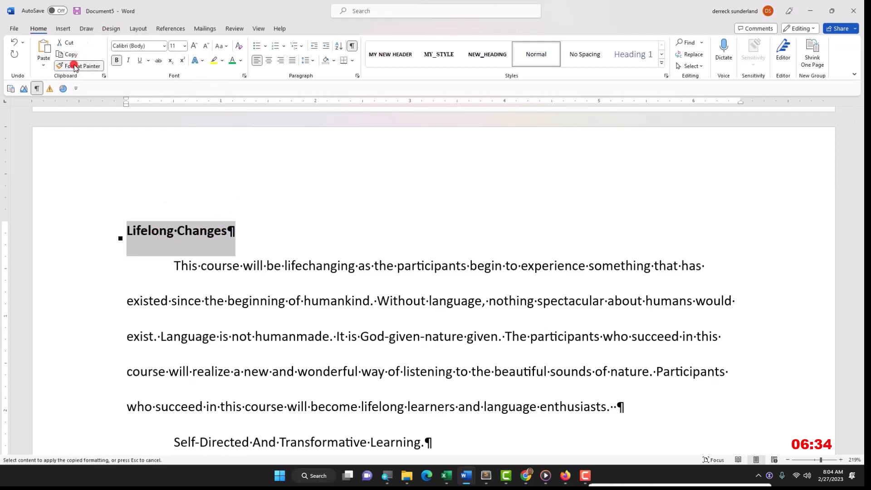
scroll(257, 230, "up", 15)
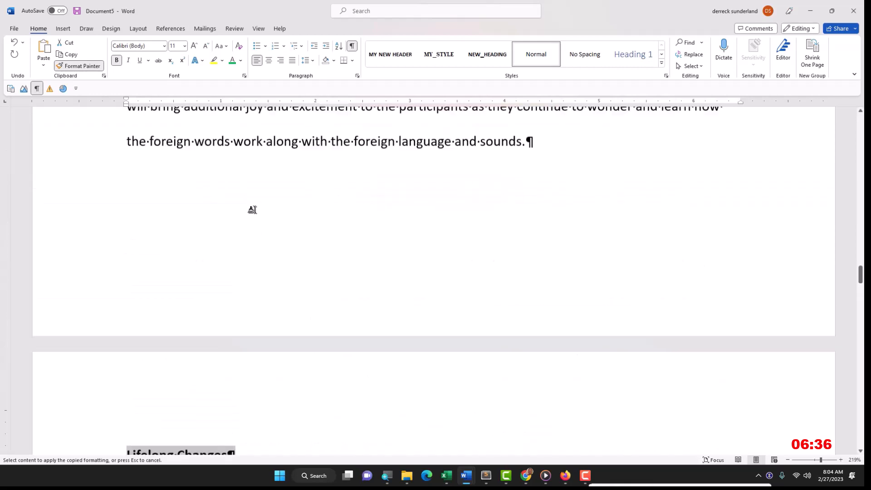
scroll(244, 200, "up", 12)
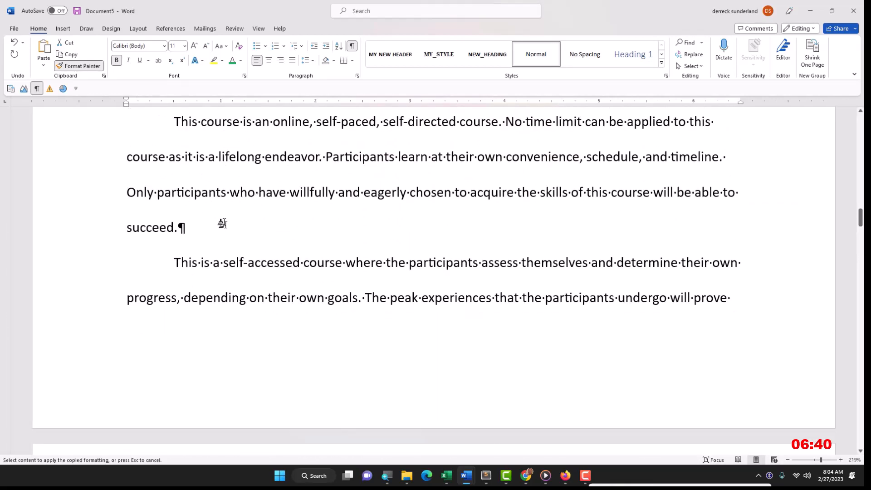
scroll(222, 223, "up", 5)
left_click_drag(329, 276, 158, 274)
scroll(152, 274, "down", 6)
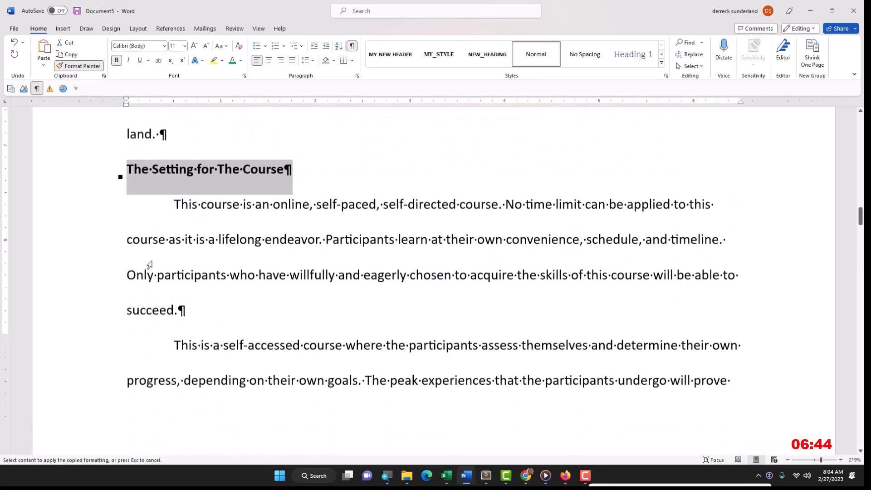
scroll(153, 255, "up", 4)
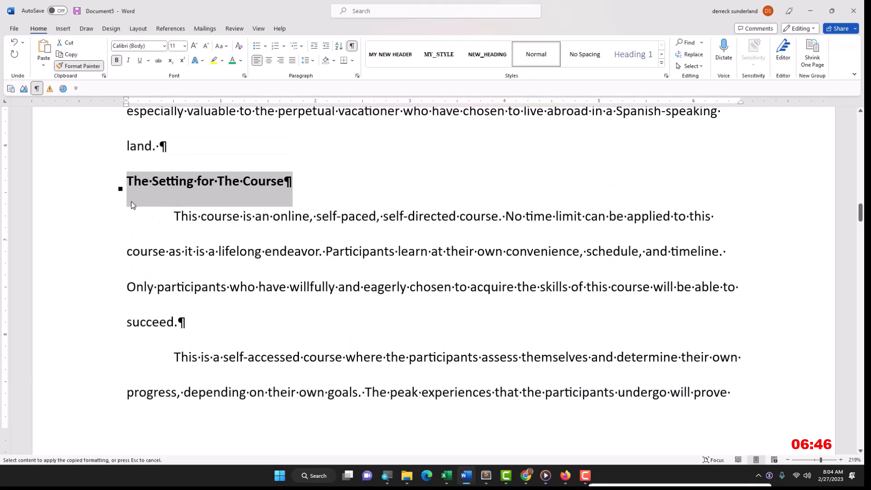
Step: Apply the copied heading formatting to the "Self-Directed And Transformative Learning." heading
scroll(131, 205, "down", 15)
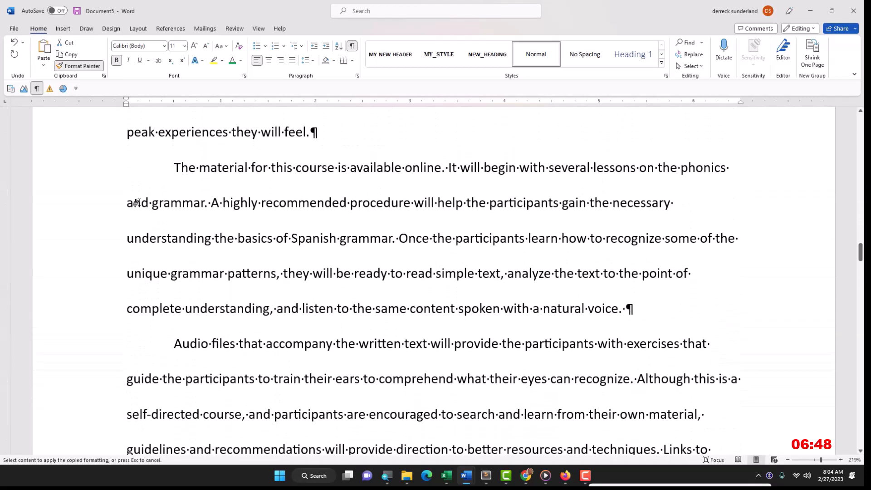
scroll(135, 202, "down", 15)
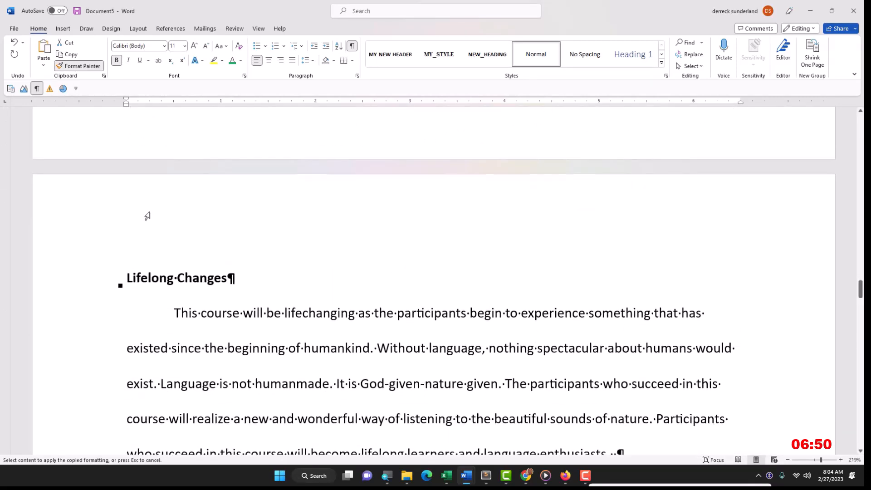
scroll(149, 215, "down", 8)
scroll(163, 220, "up", 3)
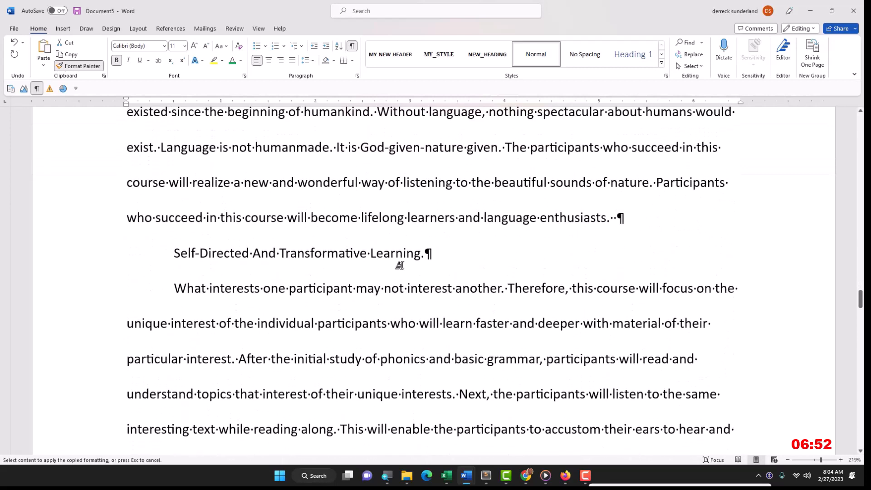
left_click_drag(414, 255, 172, 251)
Step: Apply the copied heading formatting to "Kolb's Analysis", check the remaining pages for more headings and turn off Format Painter
scroll(162, 248, "down", 5)
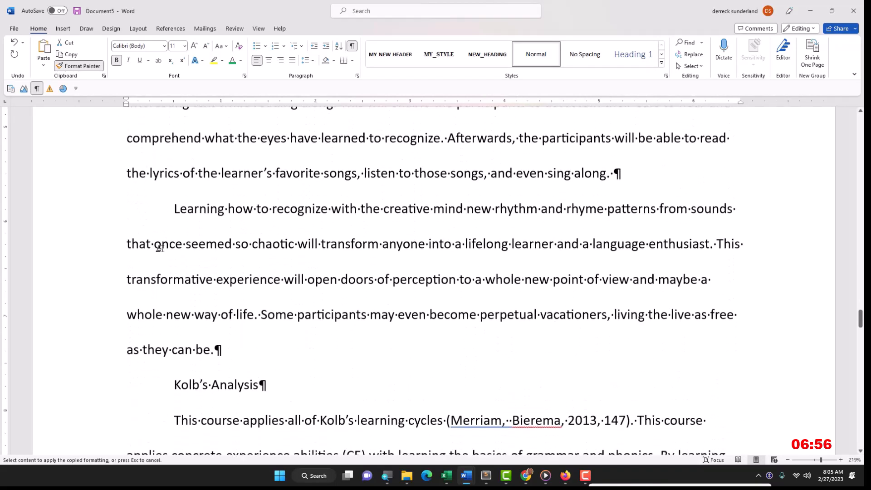
left_click_drag(257, 335, 169, 333)
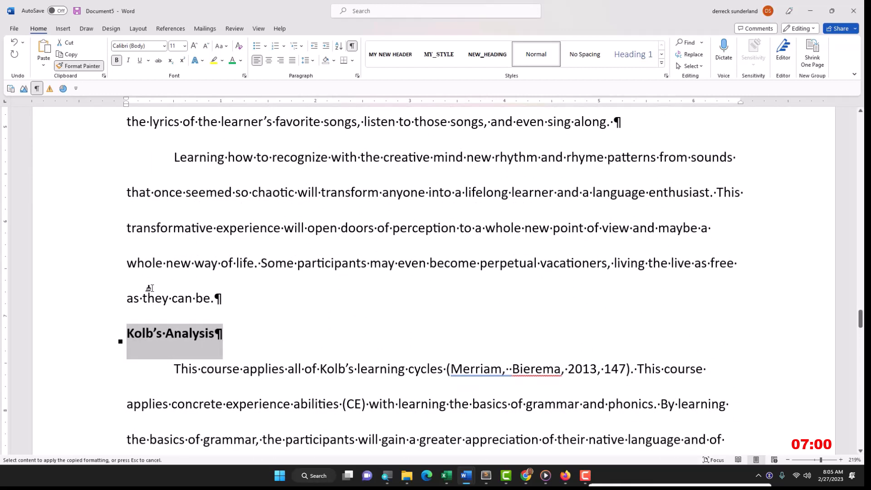
scroll(149, 288, "down", 10)
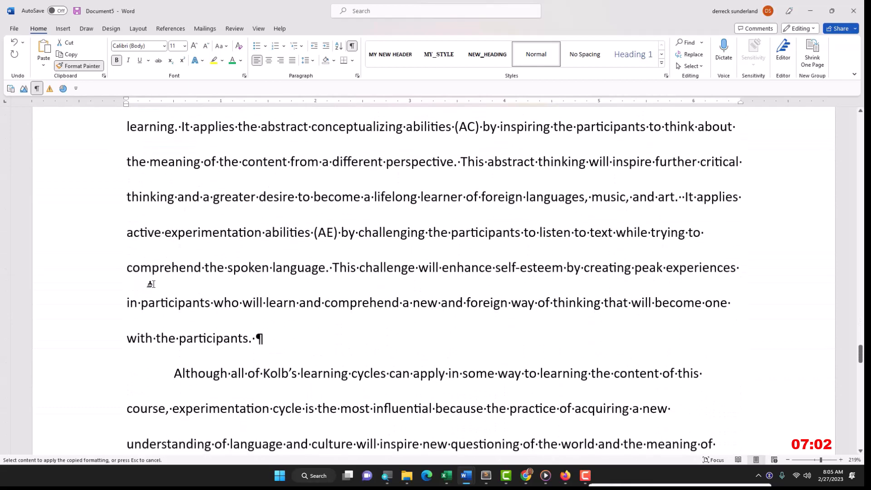
scroll(151, 284, "down", 10)
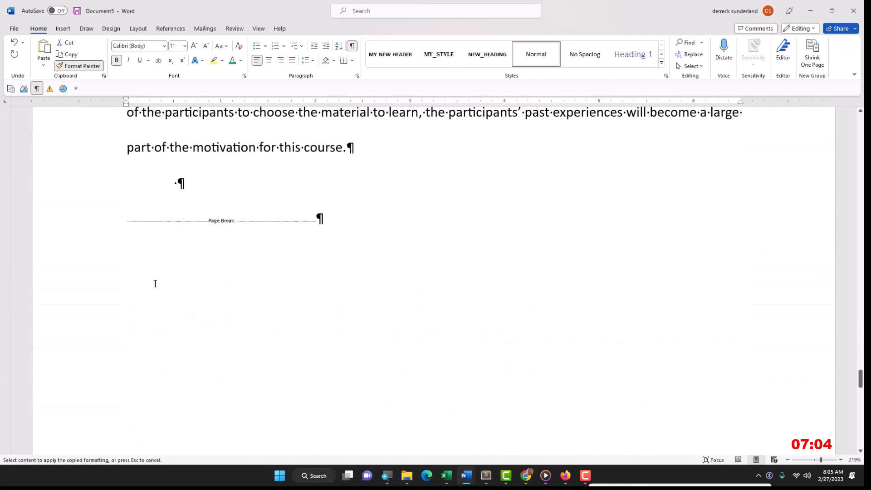
scroll(155, 283, "down", 5)
scroll(155, 284, "up", 7)
scroll(155, 282, "down", 3)
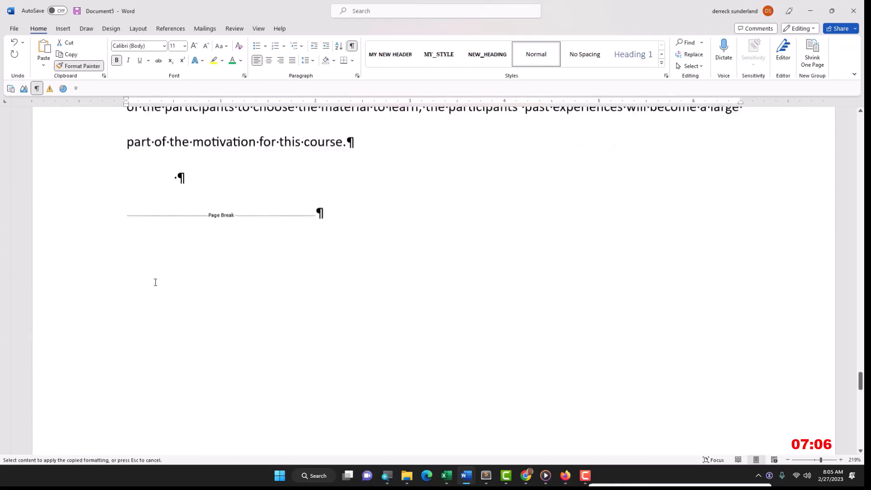
scroll(149, 278, "up", 4)
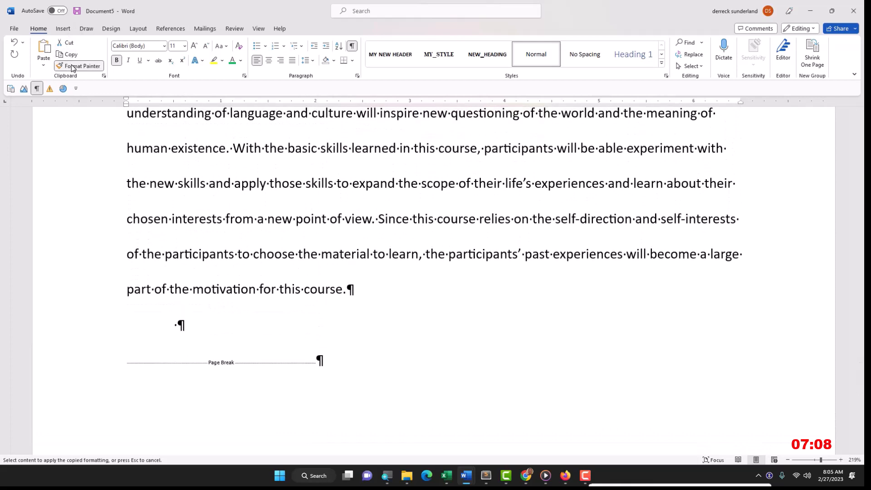
scroll(134, 197, "down", 8)
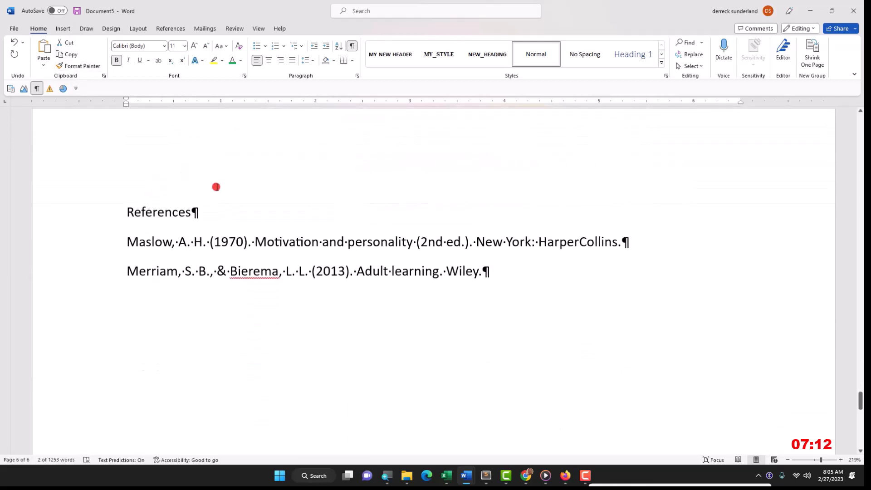
Step: Center the "References" heading on the last page and make it bold
scroll(244, 177, "up", 6)
scroll(243, 176, "down", 5)
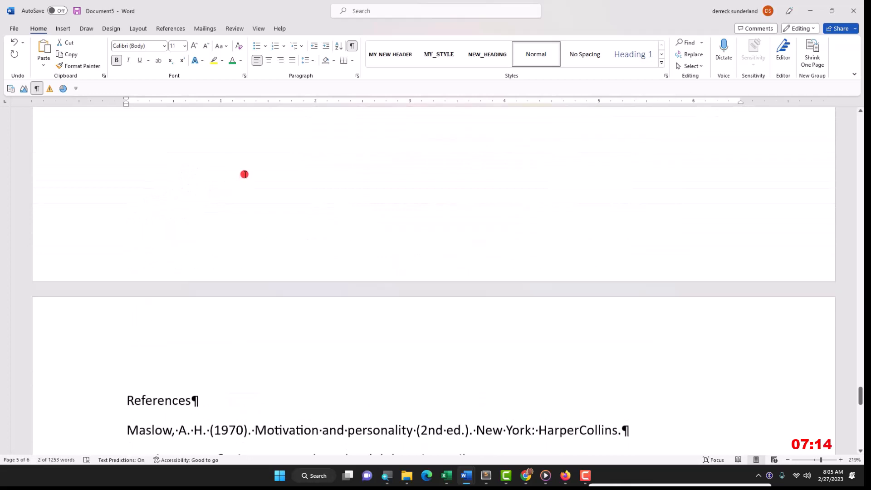
left_click_drag(193, 259, 126, 257)
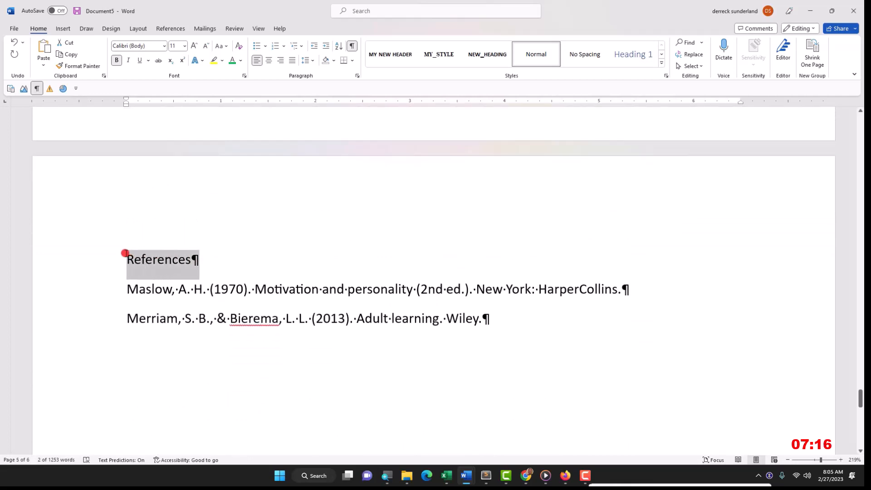
scroll(266, 190, "up", 6)
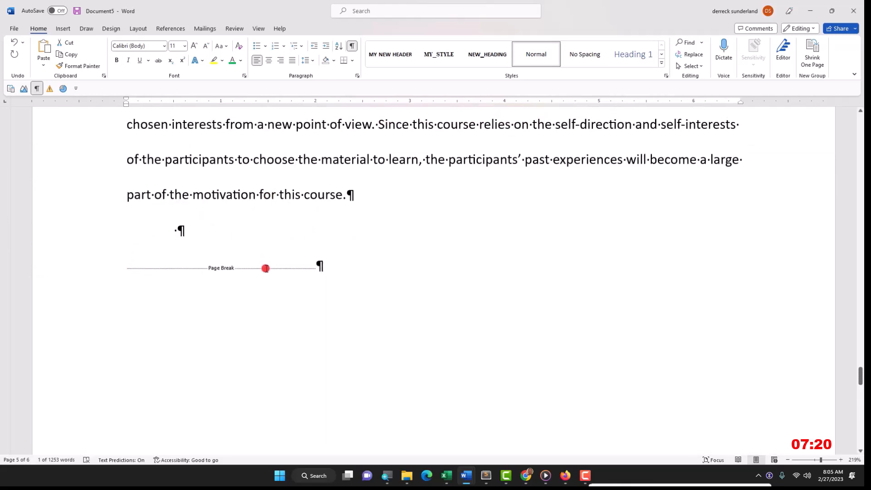
scroll(256, 258, "down", 6)
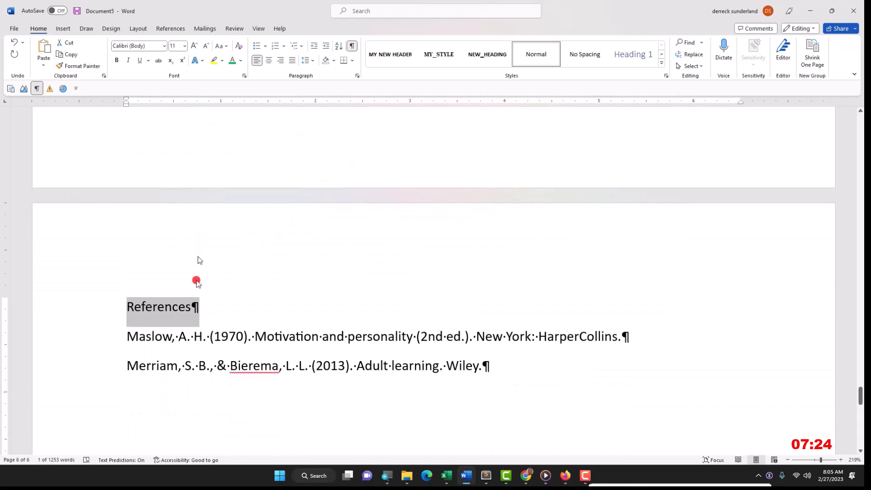
left_click(268, 62)
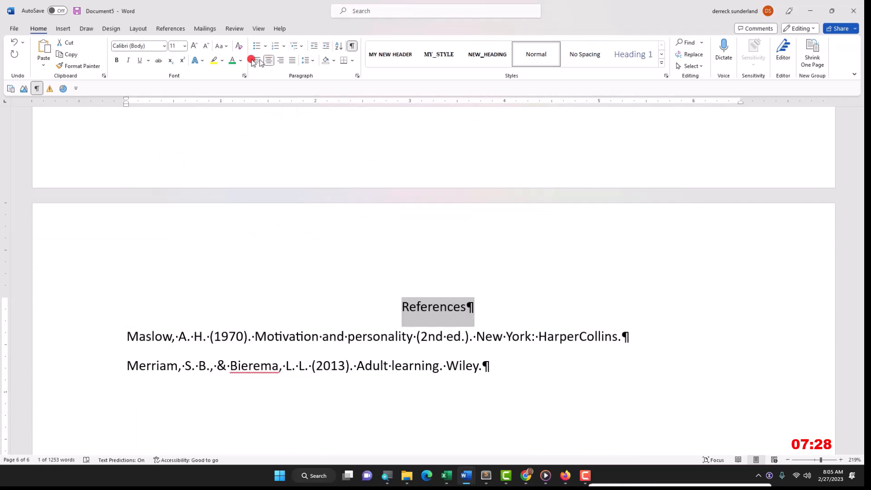
left_click(119, 62)
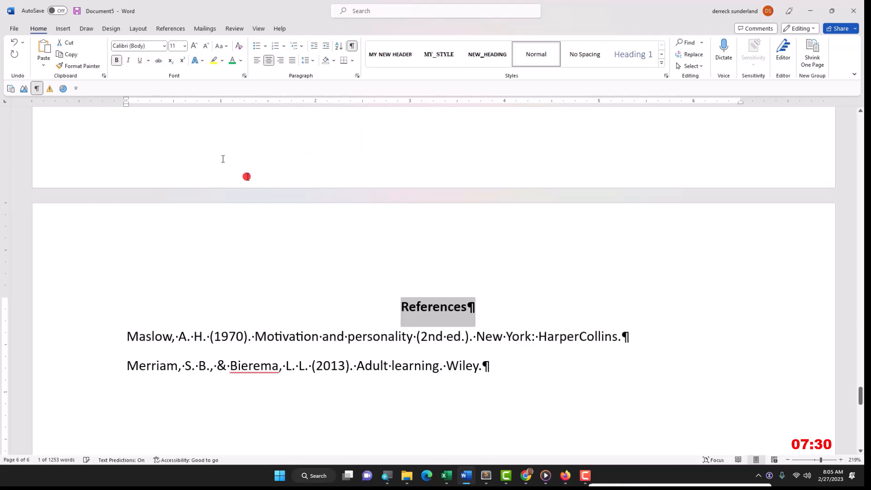
left_click(321, 337)
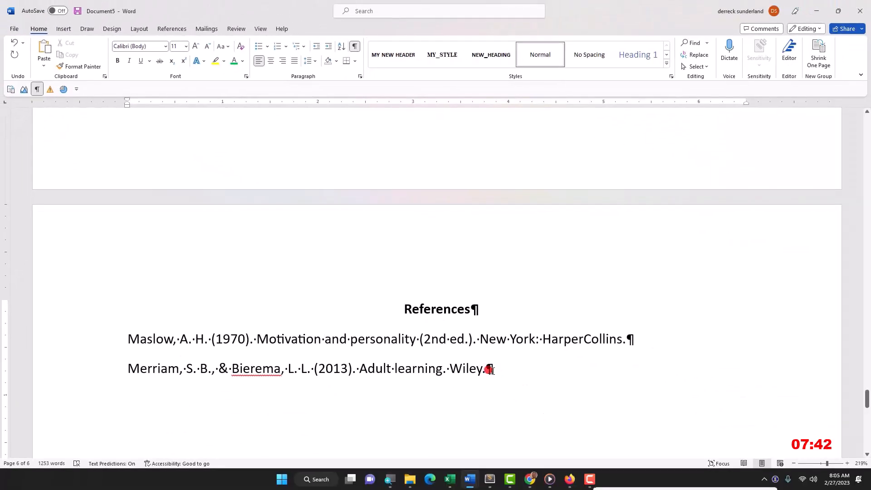
Step: Give the two entries on the references page a hanging indent of 0.5"
left_click_drag(493, 370, 124, 344)
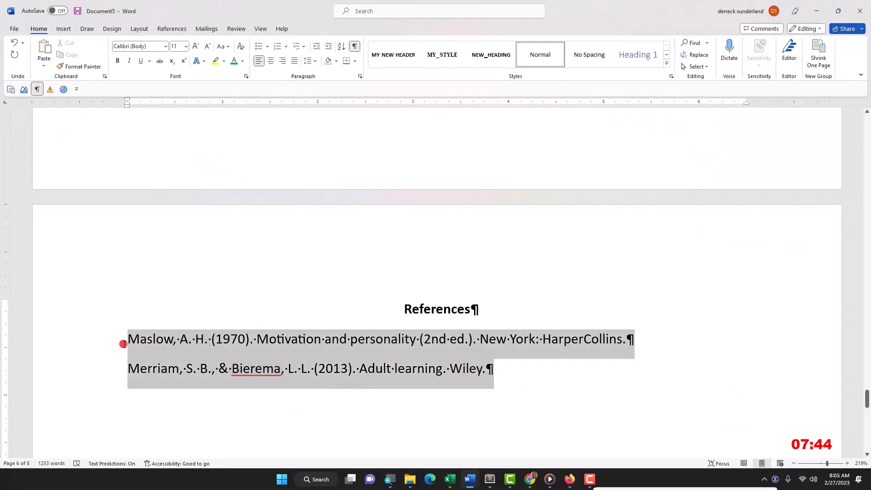
right_click(401, 341)
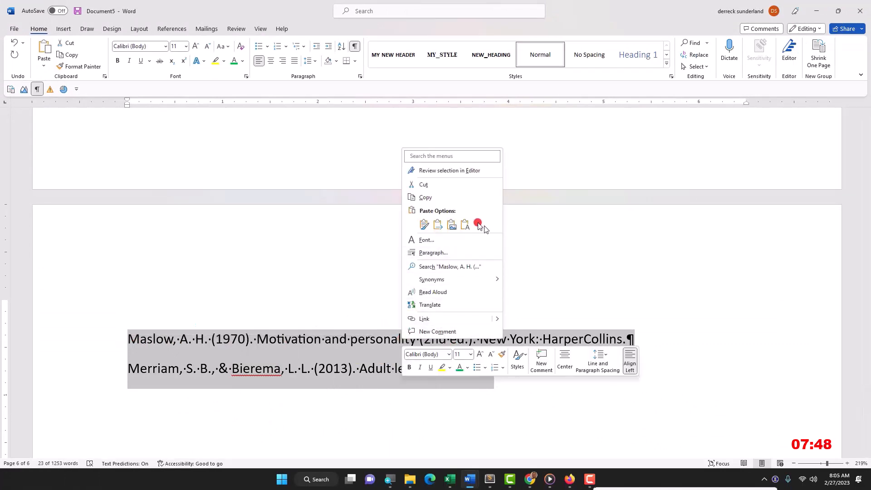
left_click(437, 252)
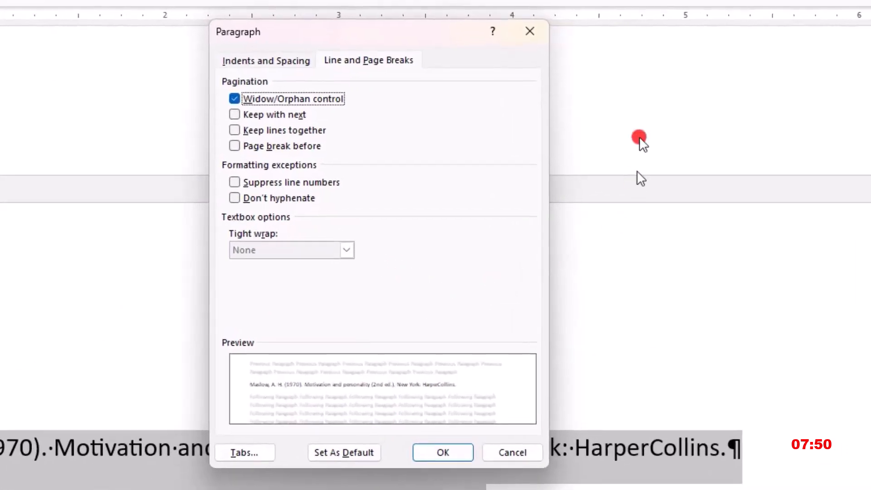
left_click(272, 63)
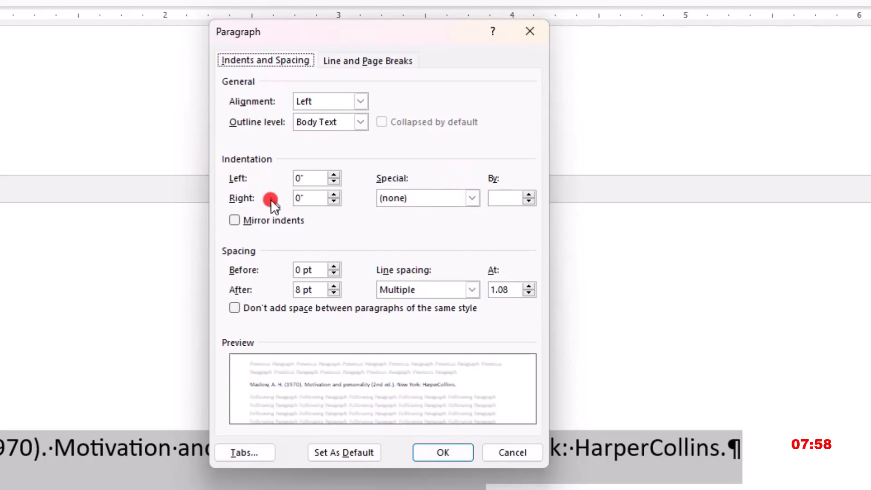
left_click(472, 196)
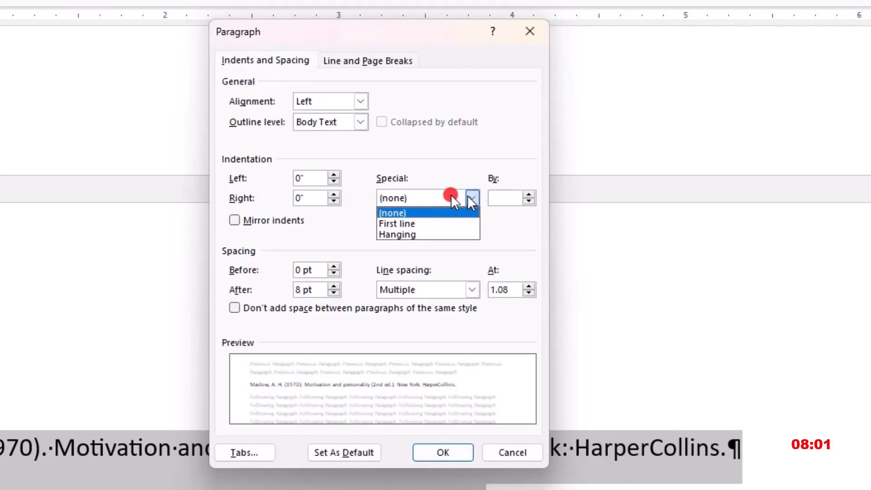
left_click(404, 233)
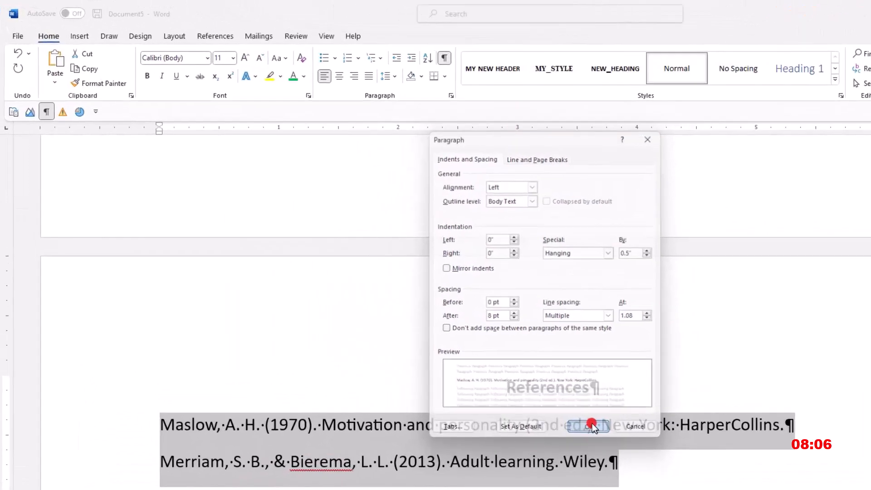
left_click(589, 426)
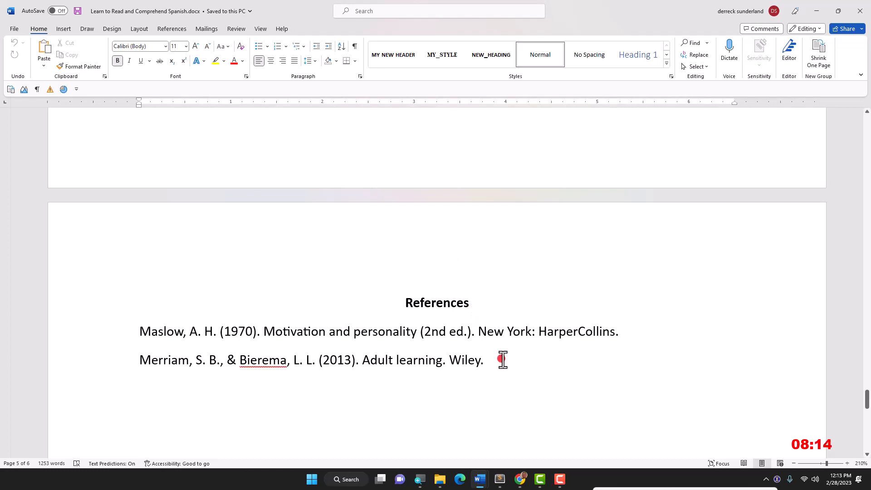
Step: Review the whole document's layout with multiple pages shown at once and return to the title page at page width
left_click(262, 28)
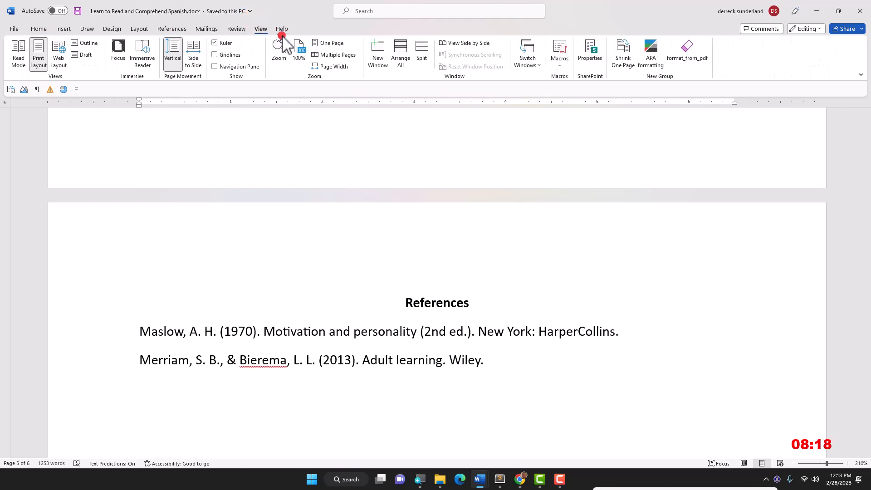
left_click(339, 54)
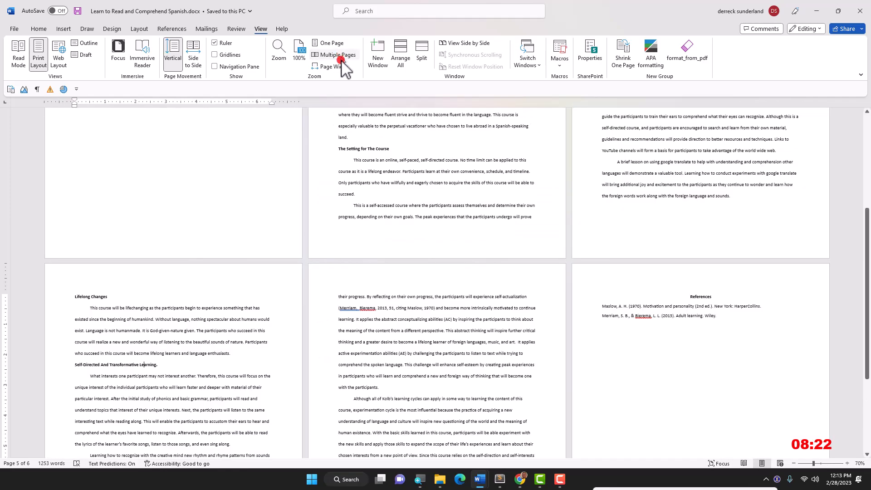
scroll(424, 202, "up", 5)
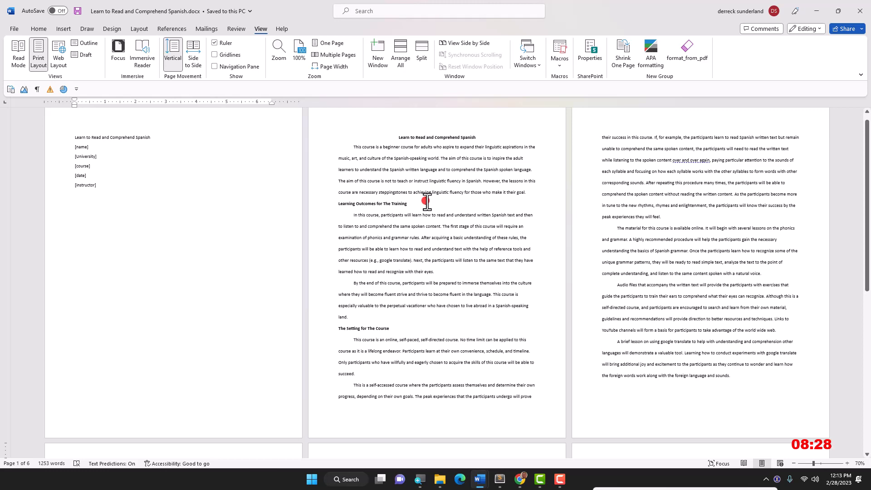
scroll(426, 202, "down", 2)
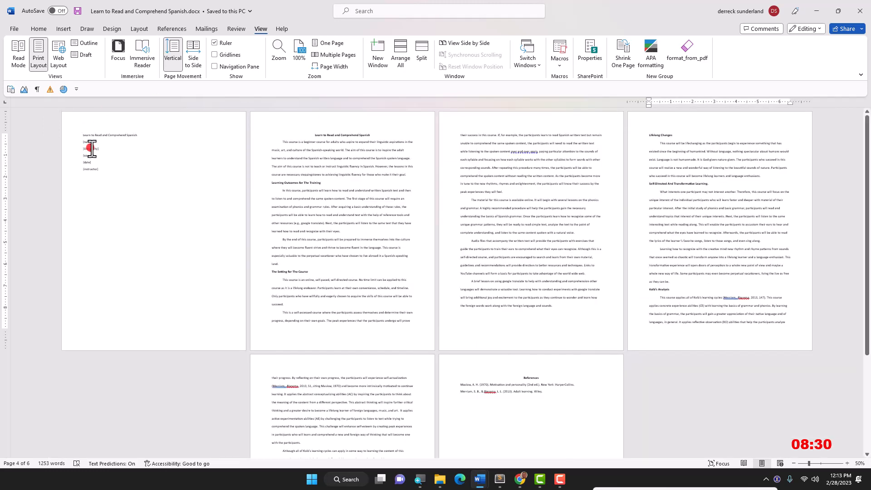
left_click(91, 148)
left_click(330, 67)
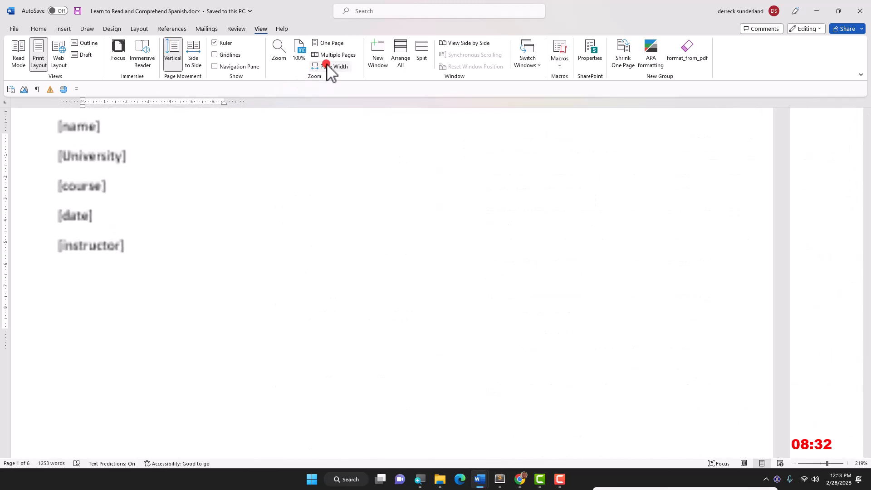
scroll(195, 170, "up", 3)
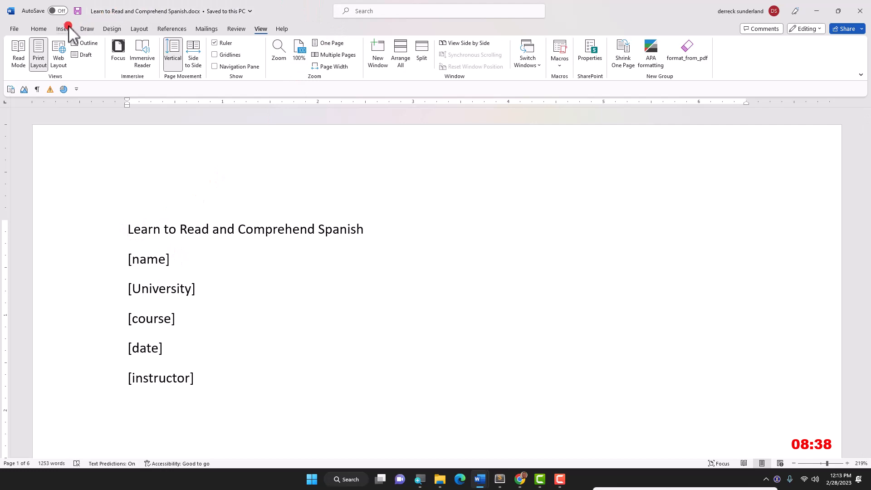
Step: Center all the title page lines, from "Learn to Read and Comprehend Spanish" through [instructor]
left_click(39, 30)
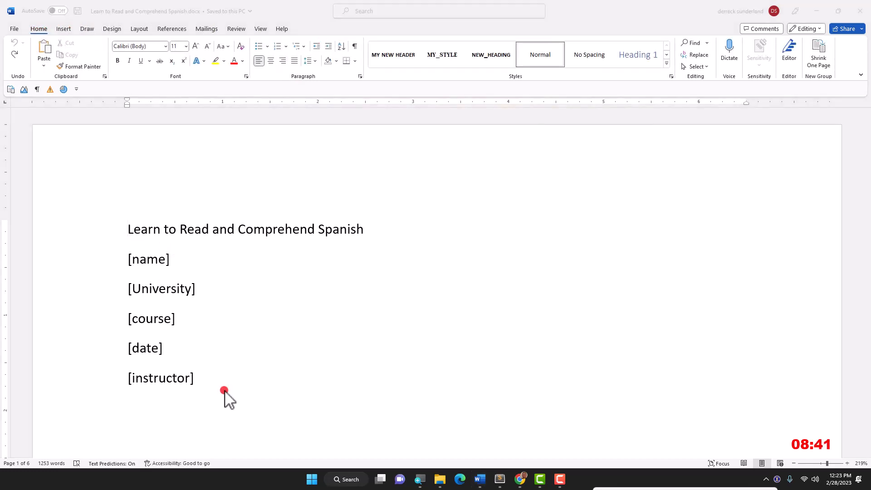
left_click(220, 391)
left_click_drag(206, 385, 74, 239)
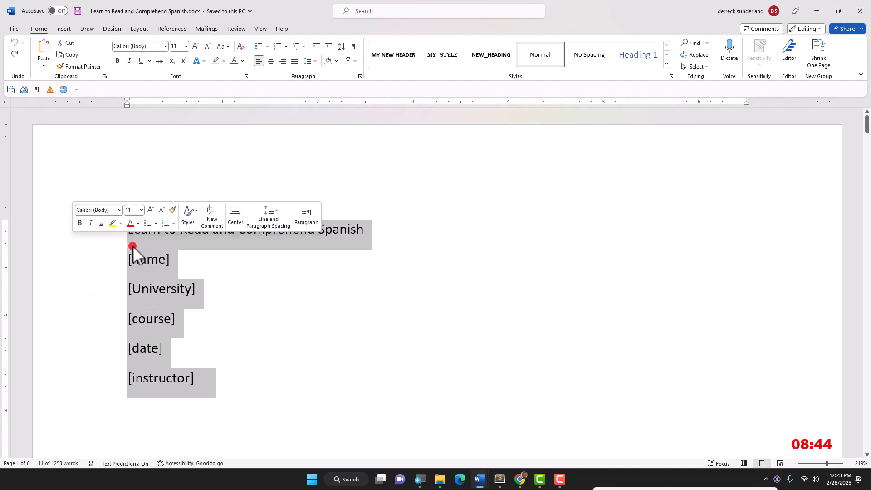
left_click(272, 61)
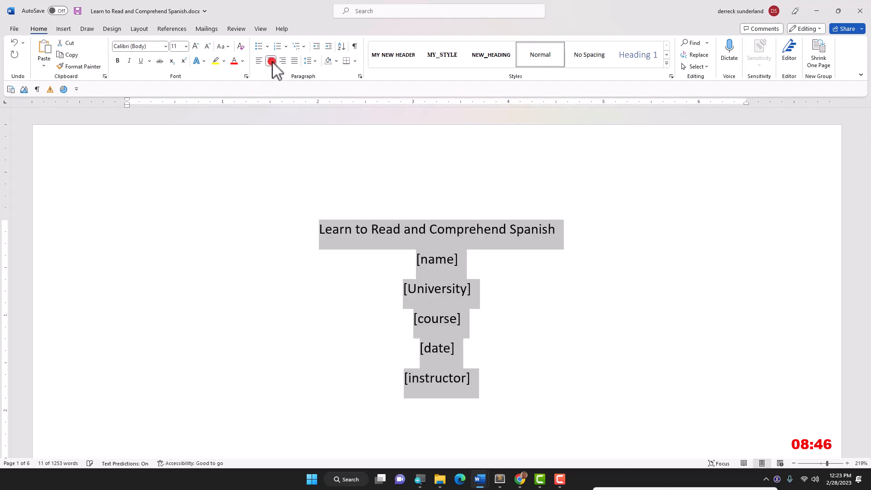
left_click(331, 320)
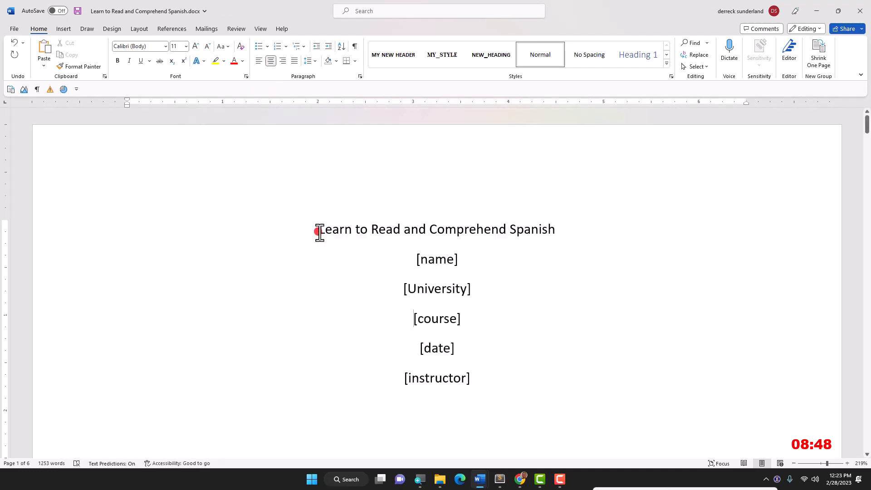
Step: Insert blank lines above the title to place the title page block slightly above the page's middle, checking its position in multiple-page view
key("ctrl+Home")
key("Return")
key("Return")
key("Return")
key("Return")
key("Return")
key("Return")
key("Return")
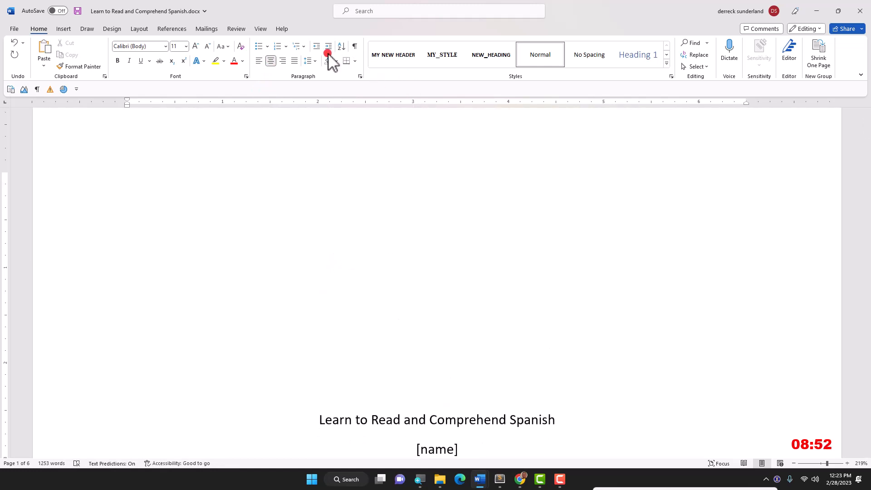
left_click(259, 29)
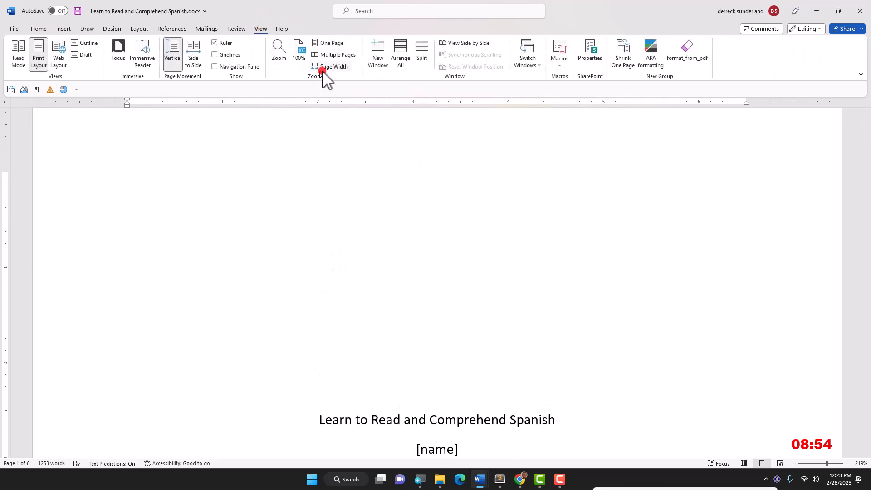
left_click(339, 55)
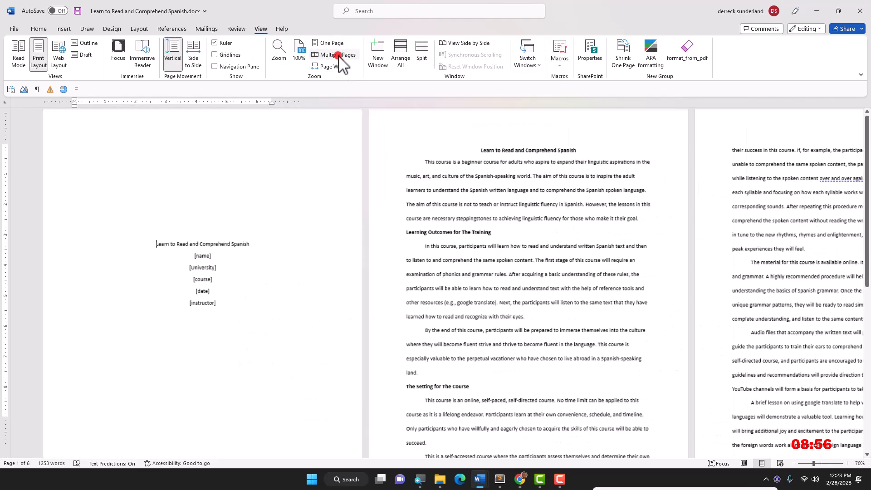
key("Return")
key("Return")
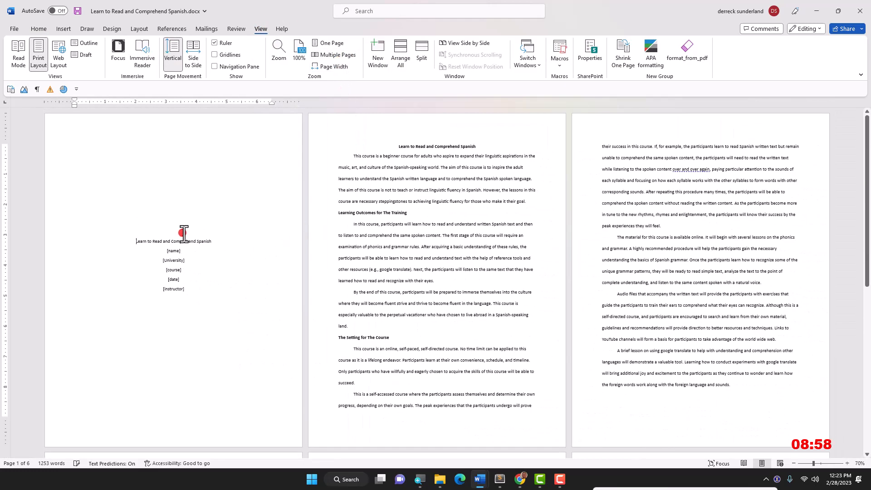
key("Return")
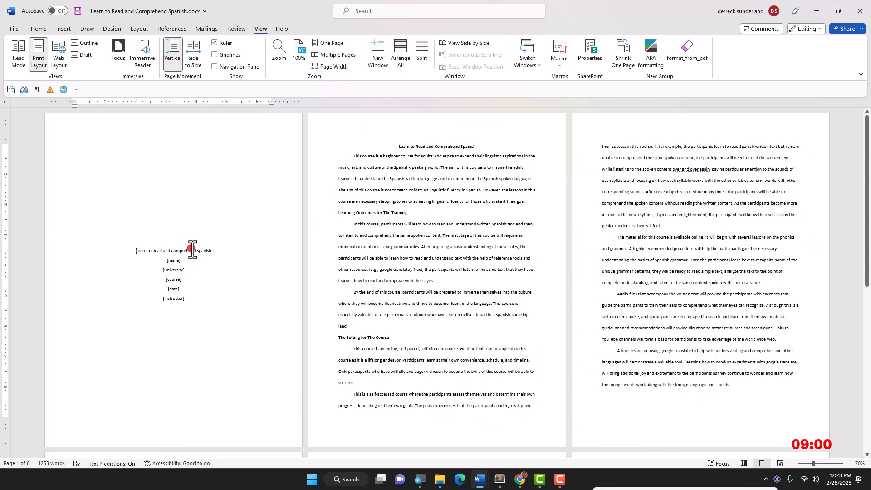
key("BackSpace")
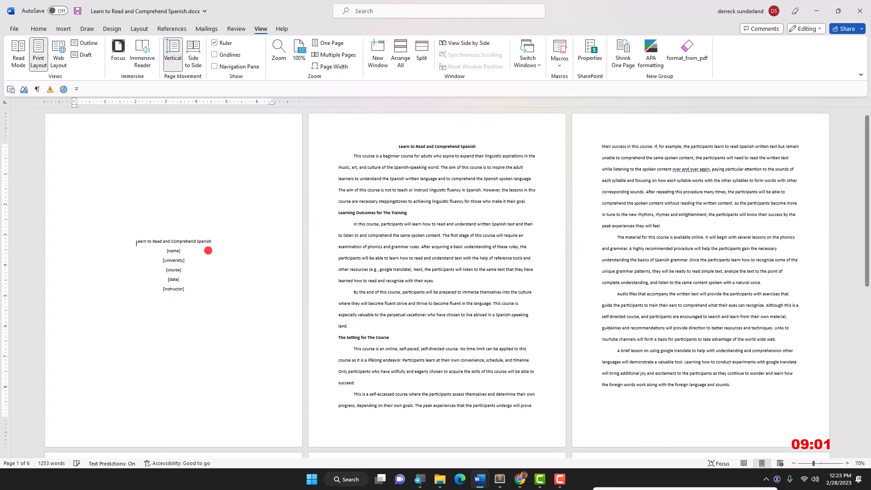
Step: Examine the page-two title, the opening paragraph, the bold section headings and the References heading across all the pages
left_click(274, 281)
left_click_drag(489, 145, 379, 146)
left_click_drag(411, 204, 348, 156)
left_click(389, 246)
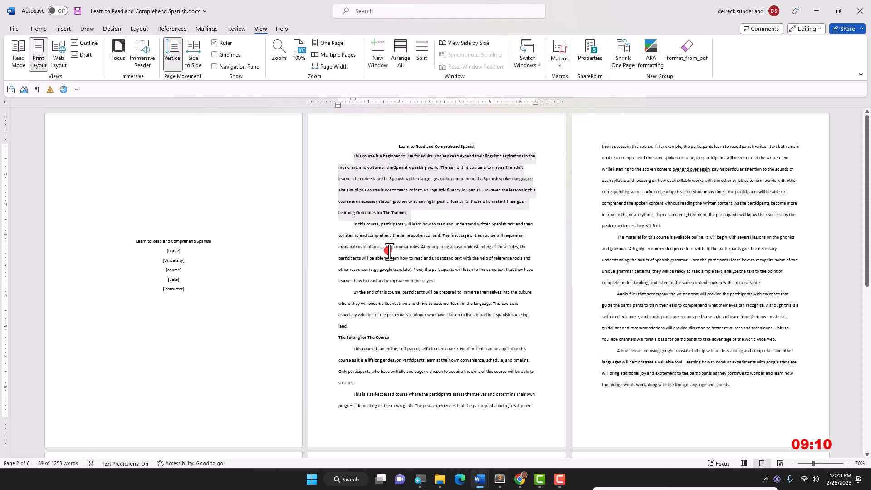
left_click_drag(416, 215, 320, 200)
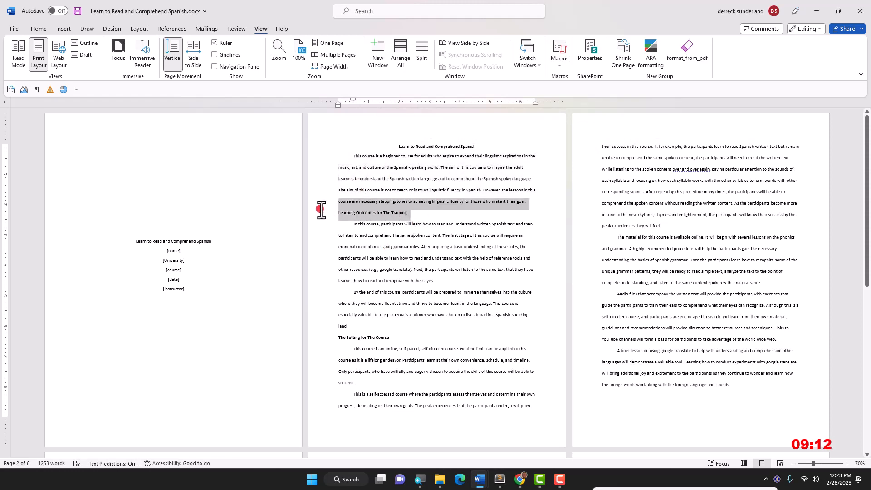
left_click(343, 236)
left_click(331, 340)
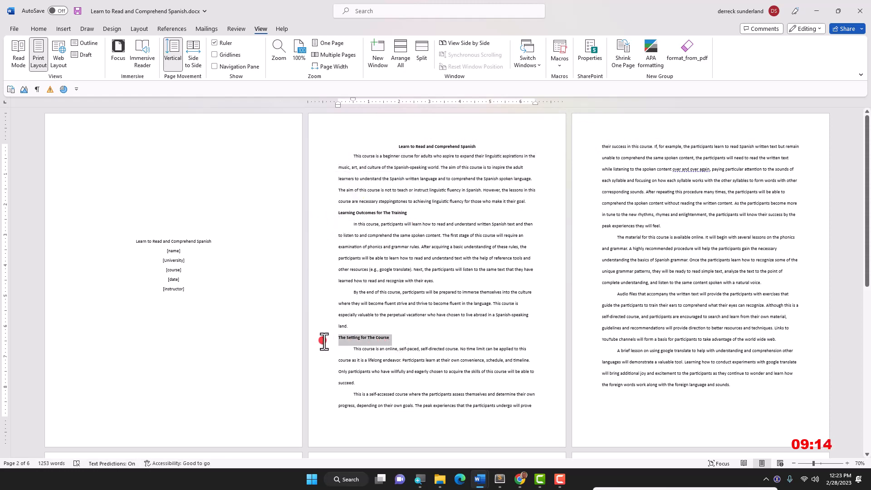
scroll(328, 350, "down", 2)
scroll(327, 352, "down", 4)
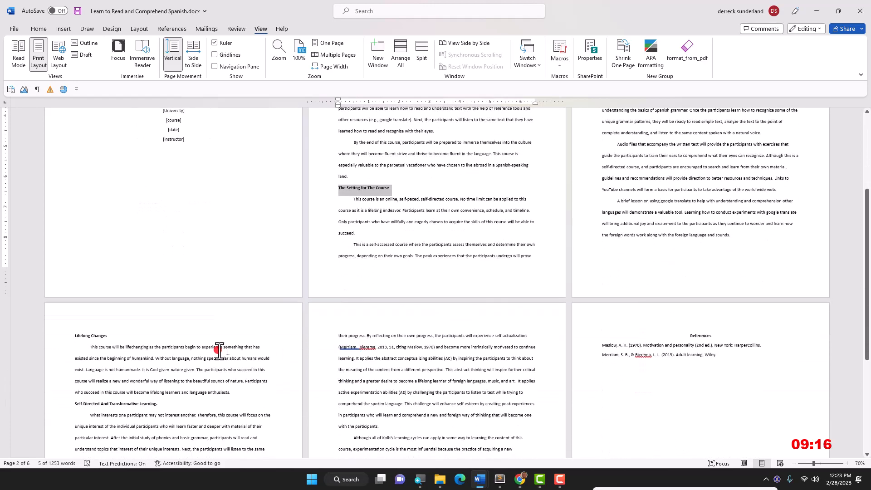
left_click(50, 336)
scroll(112, 358, "down", 3)
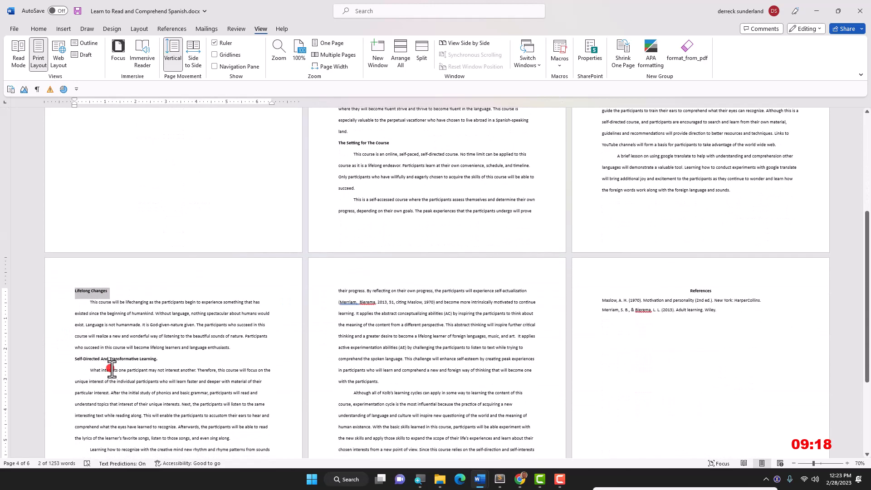
left_click_drag(162, 328, 73, 318)
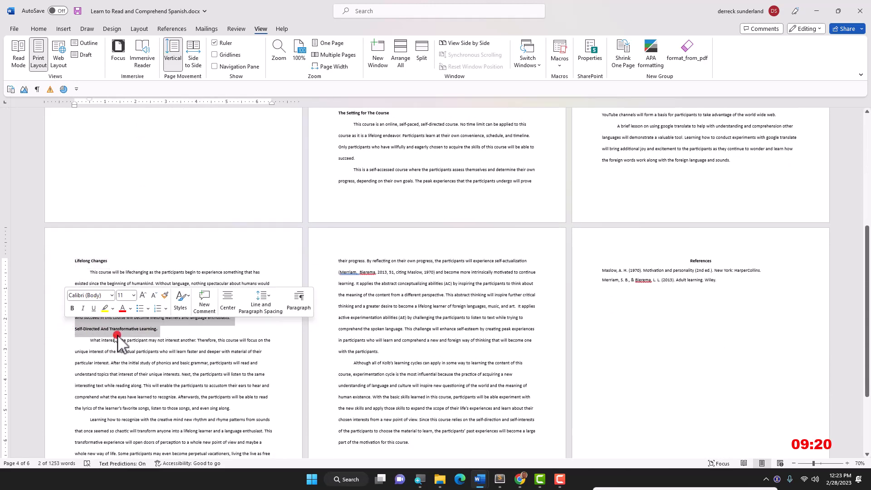
scroll(336, 311, "down", 2)
scroll(365, 307, "up", 5)
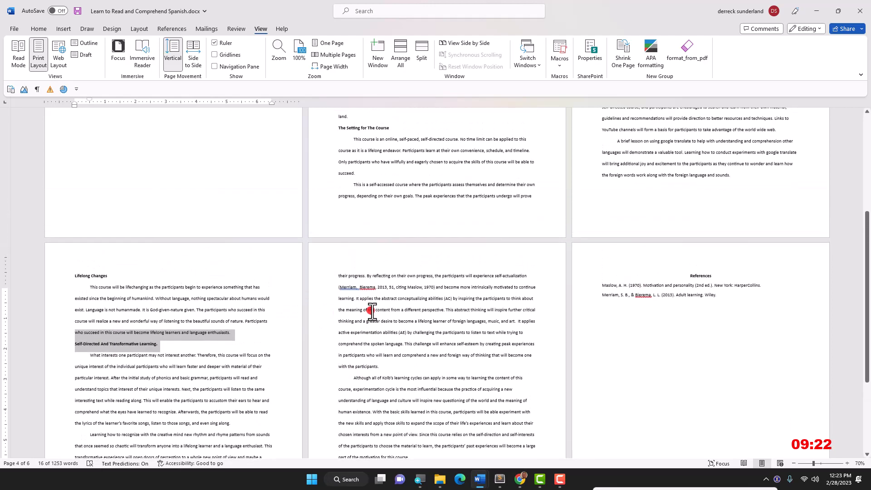
scroll(657, 321, "down", 1)
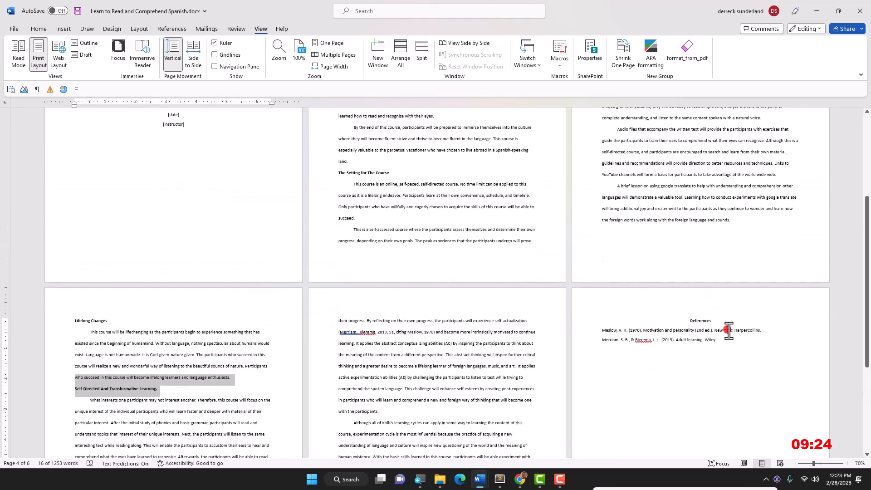
double_click(717, 320)
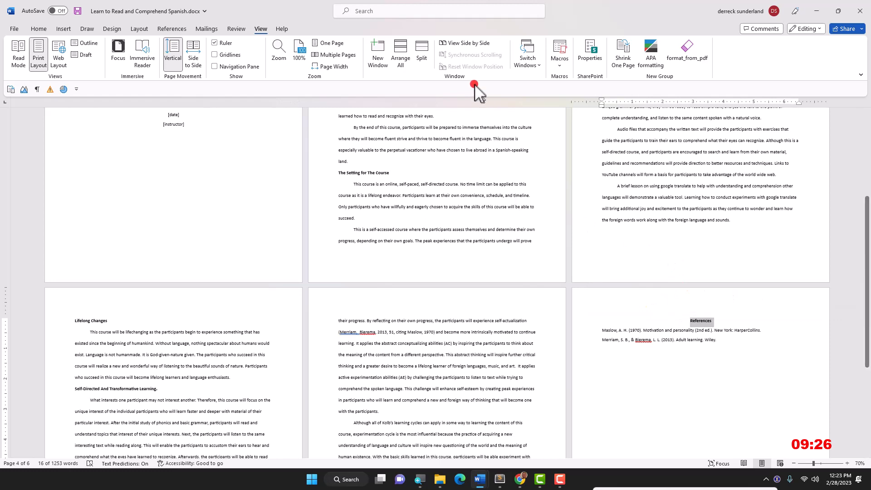